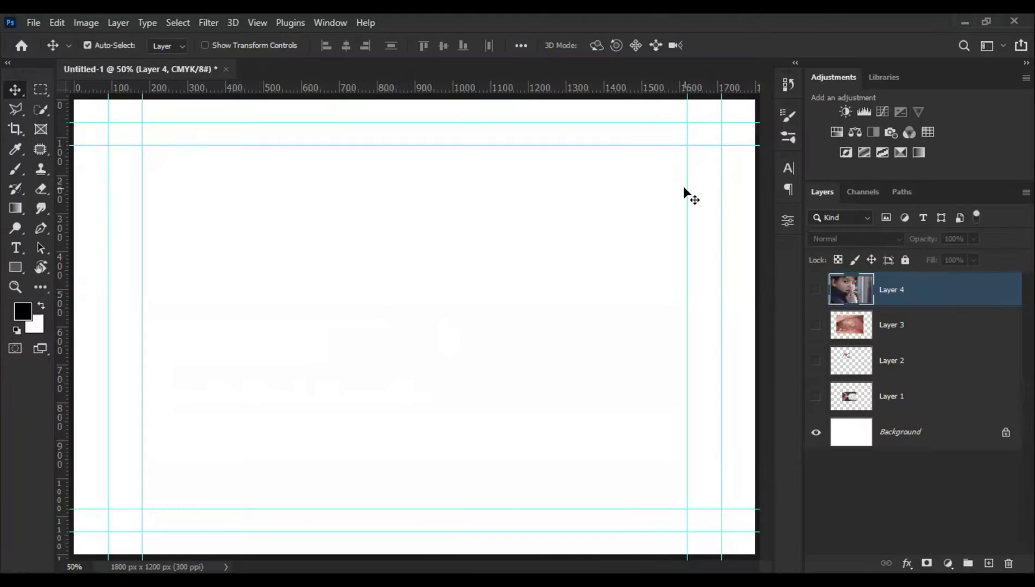
Show the pouch photo layer, flip it horizontally and enlarge it across the canvas.
{"action": "left_click", "coordinate": [816, 396]}
{"action": "left_click", "coordinate": [896, 396]}
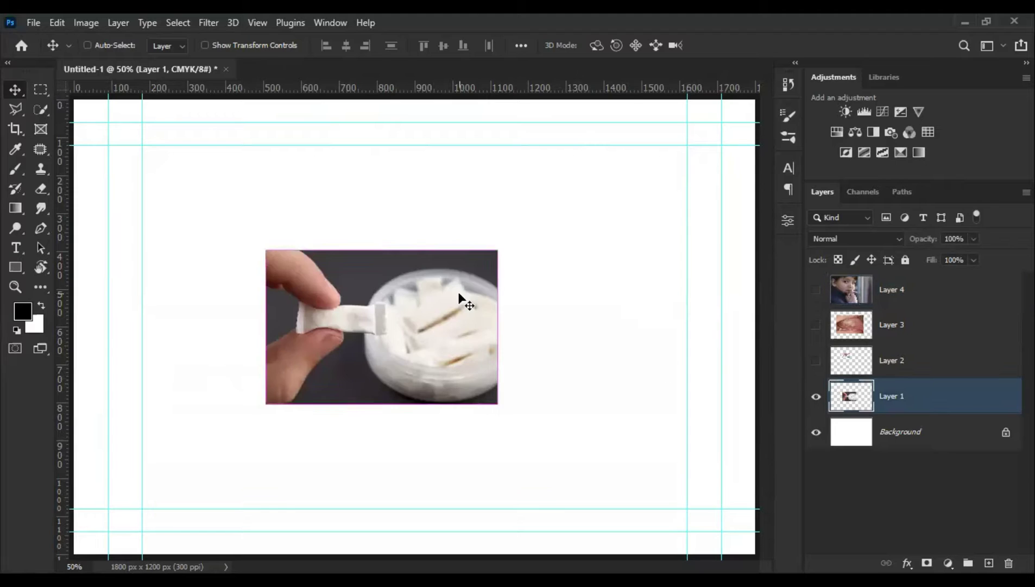
{"action": "key", "text": "ctrl+t"}
{"action": "right_click", "coordinate": [462, 253]}
{"action": "left_click", "coordinate": [534, 550]}
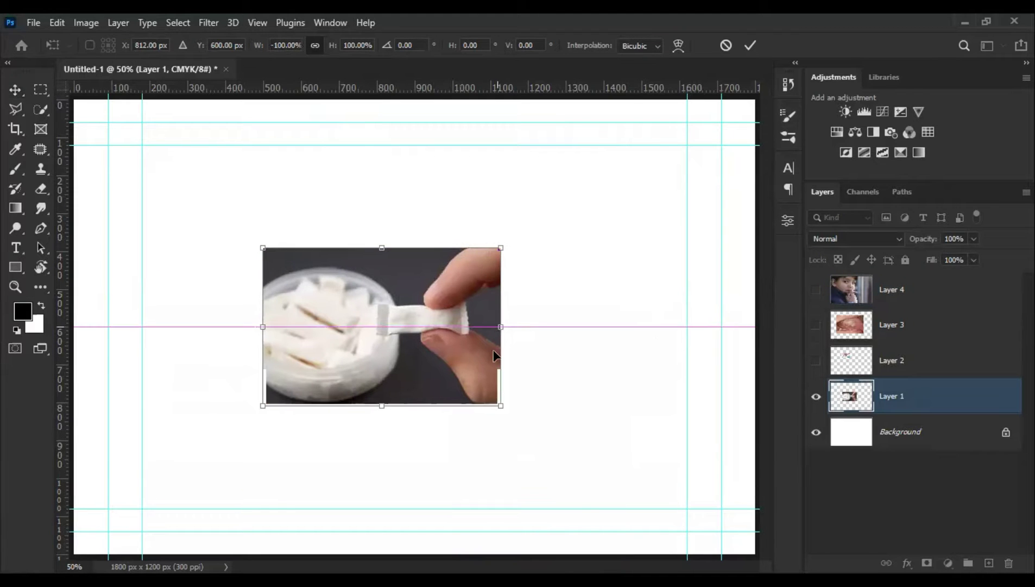
{"action": "key", "text": "ctrl+minus"}
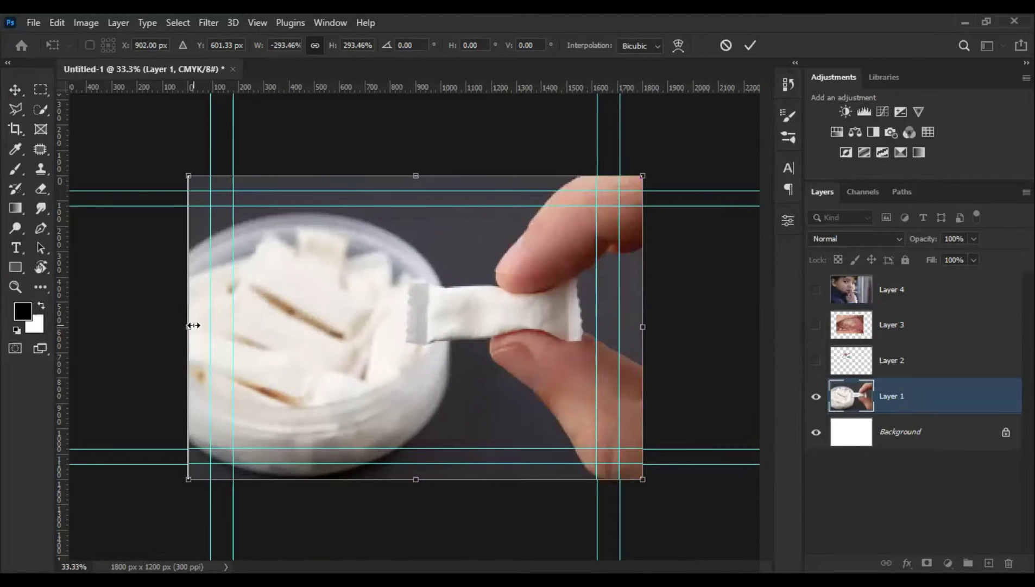
{"action": "key", "text": "Return"}
Nudge the enlarged pouch photo to the right and fit the canvas in view.
{"action": "key", "text": "shift+Right"}
{"action": "key", "text": "shift+Right"}
{"action": "key", "text": "shift+Right"}
{"action": "key", "text": "shift+Right"}
{"action": "key", "text": "shift+Right"}
{"action": "key", "text": "shift+Right"}
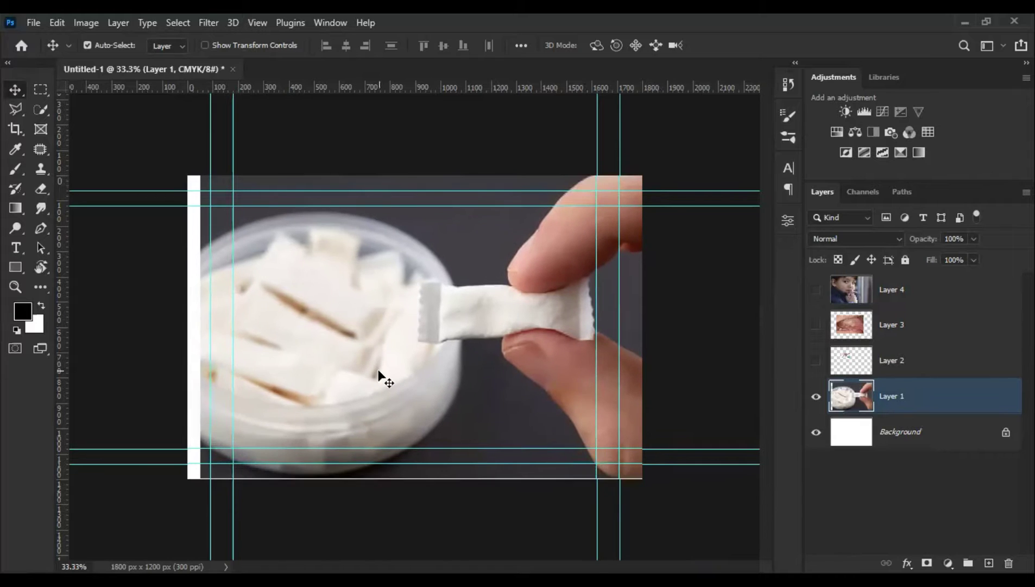
{"action": "key", "text": "ctrl+t"}
{"action": "key", "text": "Return"}
{"action": "key", "text": "shift+Right"}
{"action": "key", "text": "shift+Right"}
{"action": "key", "text": "shift+Right"}
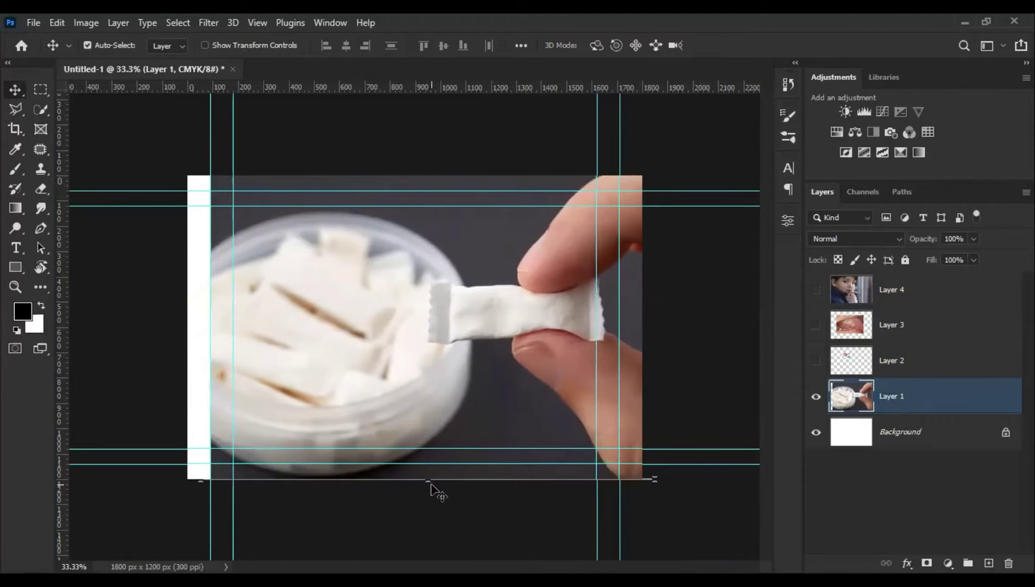
{"action": "key", "text": "ctrl+0"}
Add a dark navy Color Overlay at about 73% opacity to the pouch photo layer.
{"action": "double_click", "coordinate": [918, 390]}
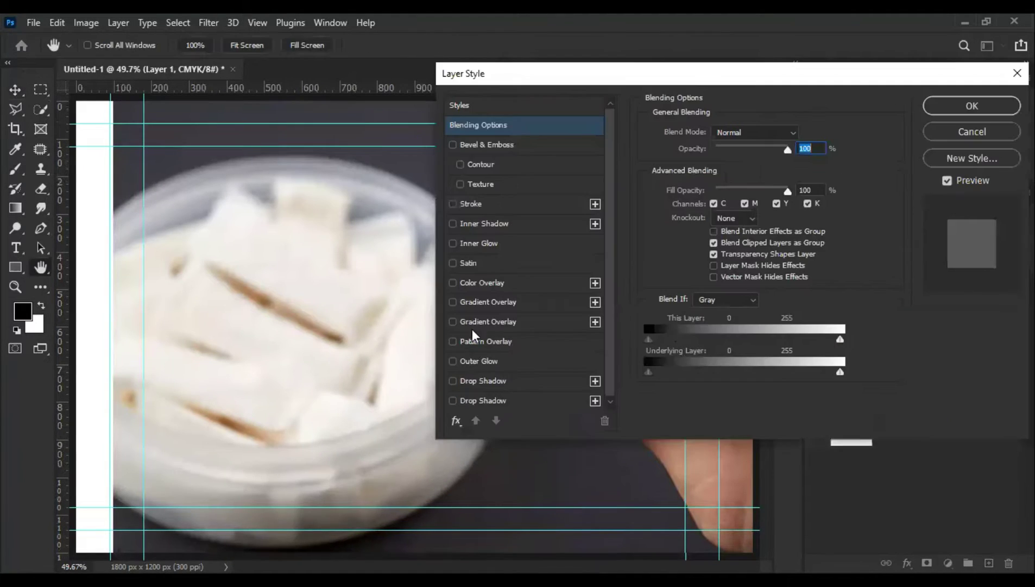
{"action": "left_click", "coordinate": [482, 283]}
{"action": "left_click", "coordinate": [803, 134]}
{"action": "left_click", "coordinate": [807, 201]}
{"action": "left_click", "coordinate": [790, 222]}
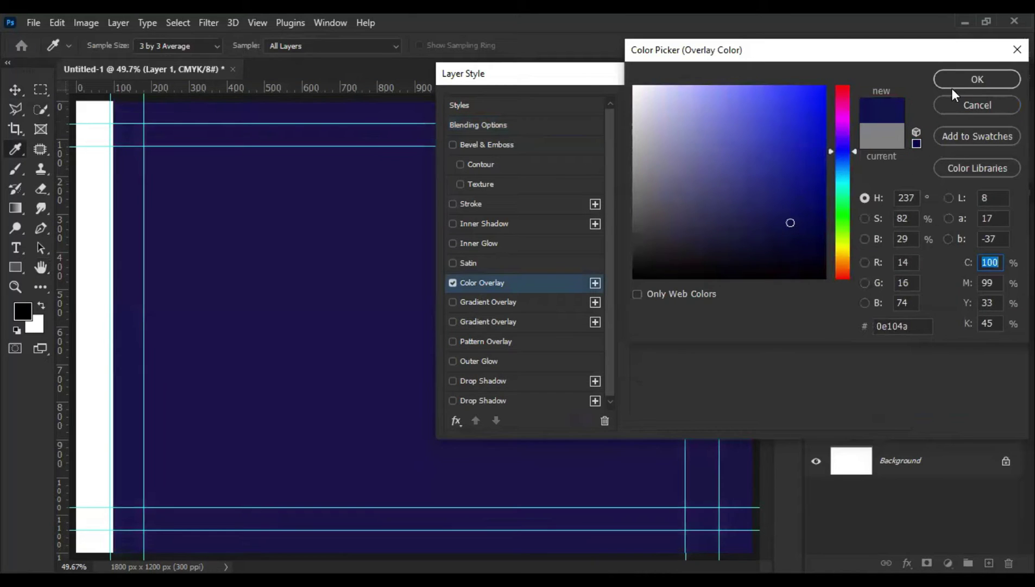
{"action": "left_click", "coordinate": [954, 82]}
{"action": "left_click_drag", "start_coordinate": [774, 154], "coordinate": [734, 155]}
{"action": "left_click", "coordinate": [802, 134]}
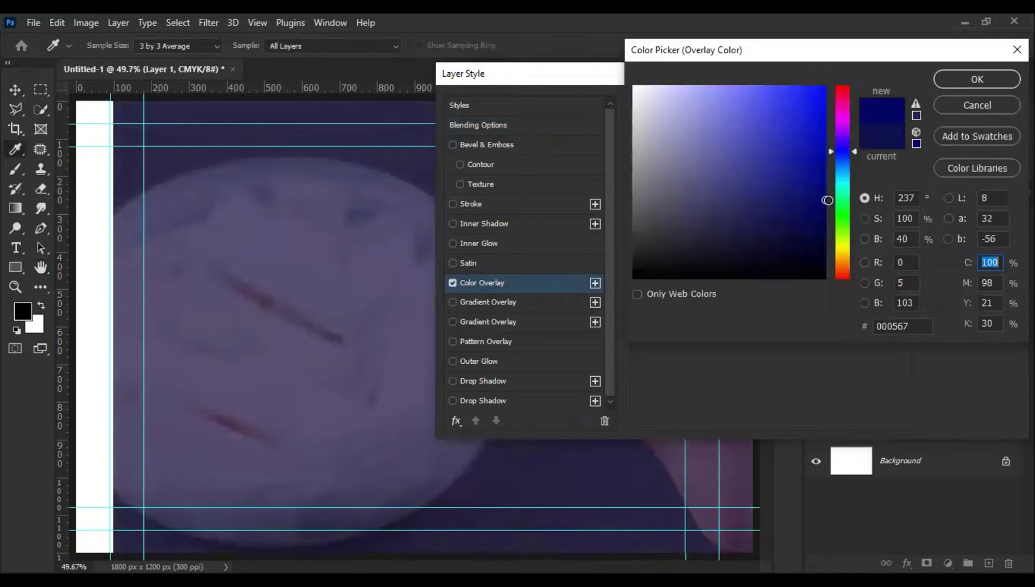
{"action": "left_click_drag", "start_coordinate": [837, 220], "coordinate": [841, 163]}
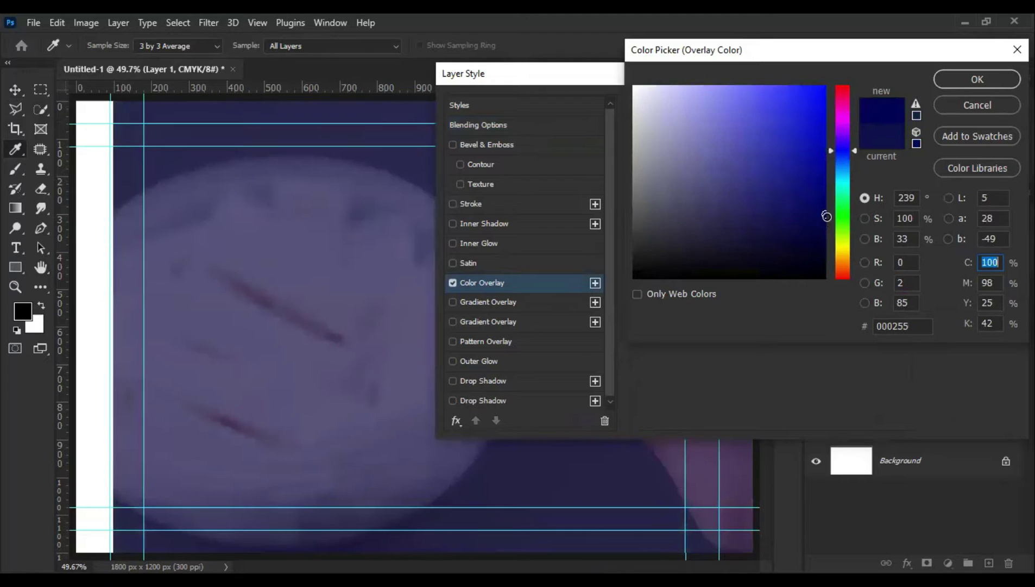
{"action": "left_click", "coordinate": [971, 79]}
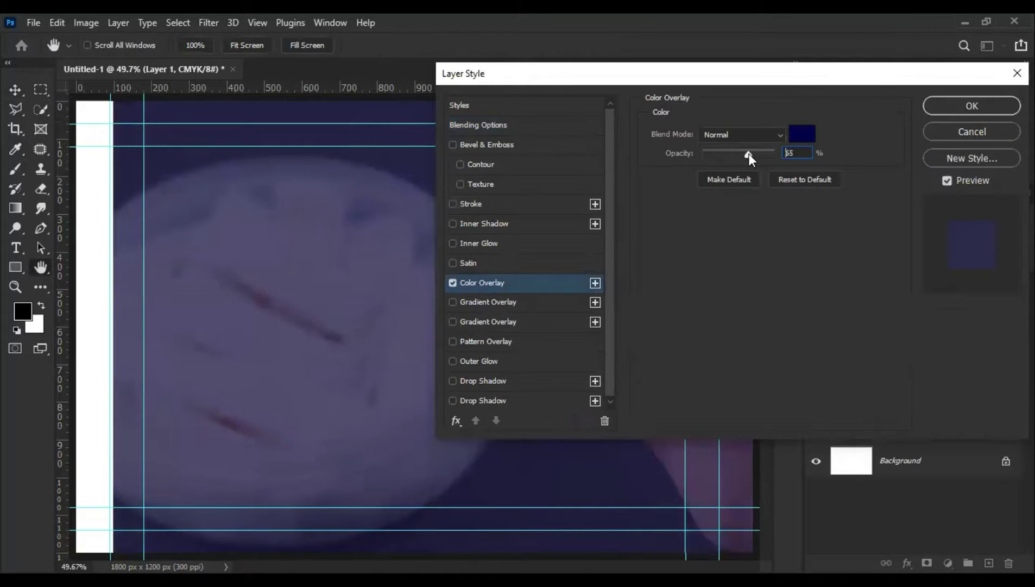
{"action": "left_click_drag", "start_coordinate": [748, 153], "coordinate": [756, 153]}
{"action": "left_click", "coordinate": [959, 109]}
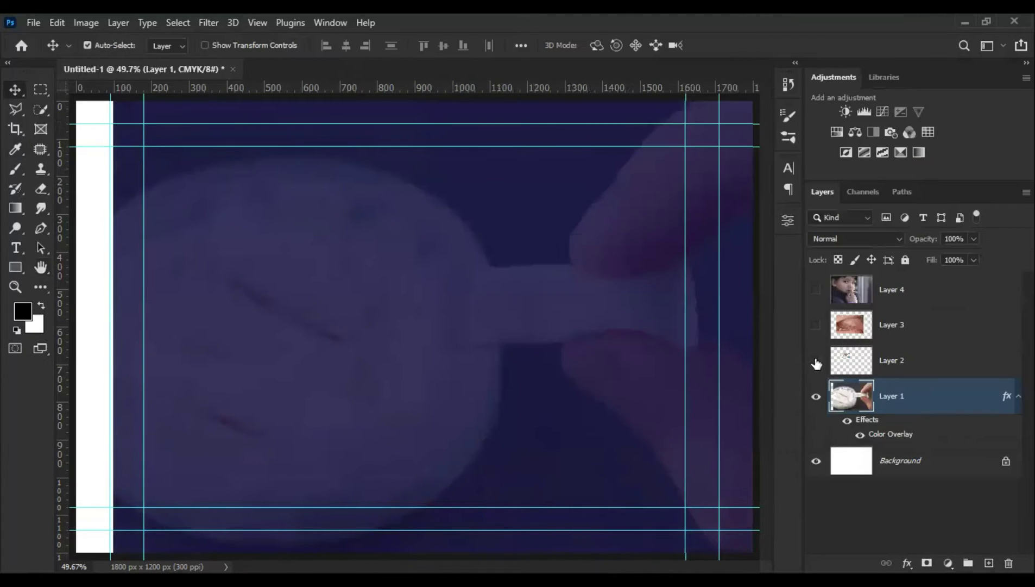
Draw a large navy circle over the poster's left side and widen it slightly.
{"action": "key", "text": "ctrl+minus"}
{"action": "key", "text": "ctrl+minus"}
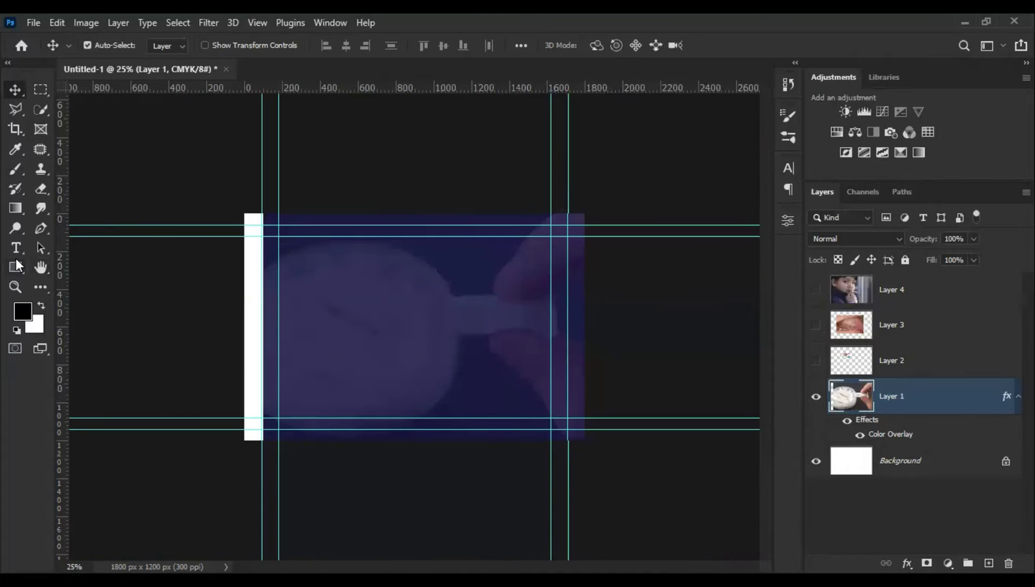
{"action": "left_click_drag", "start_coordinate": [16, 264], "coordinate": [65, 280]}
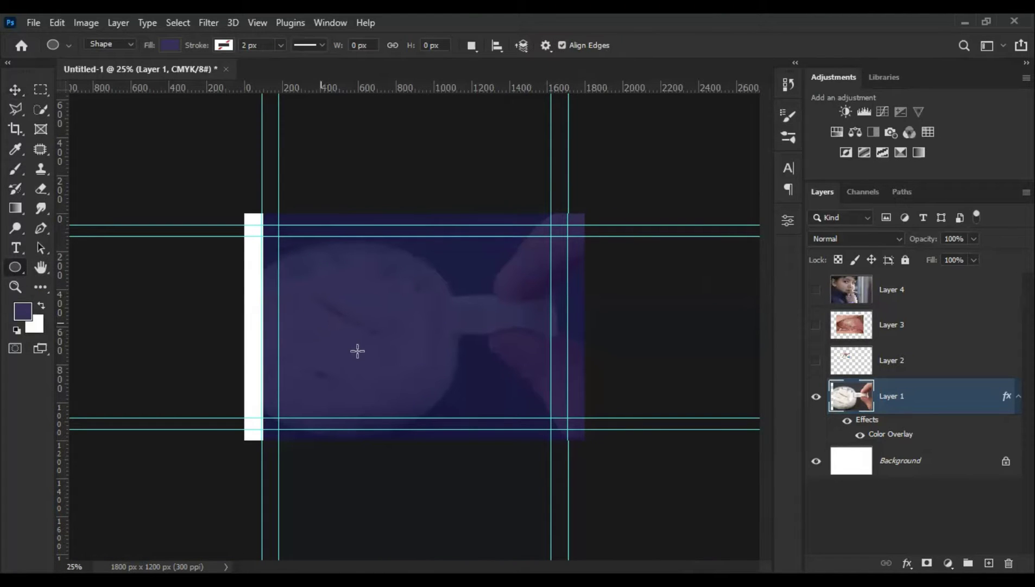
{"action": "left_click_drag", "start_coordinate": [511, 513], "coordinate": [131, 133]}
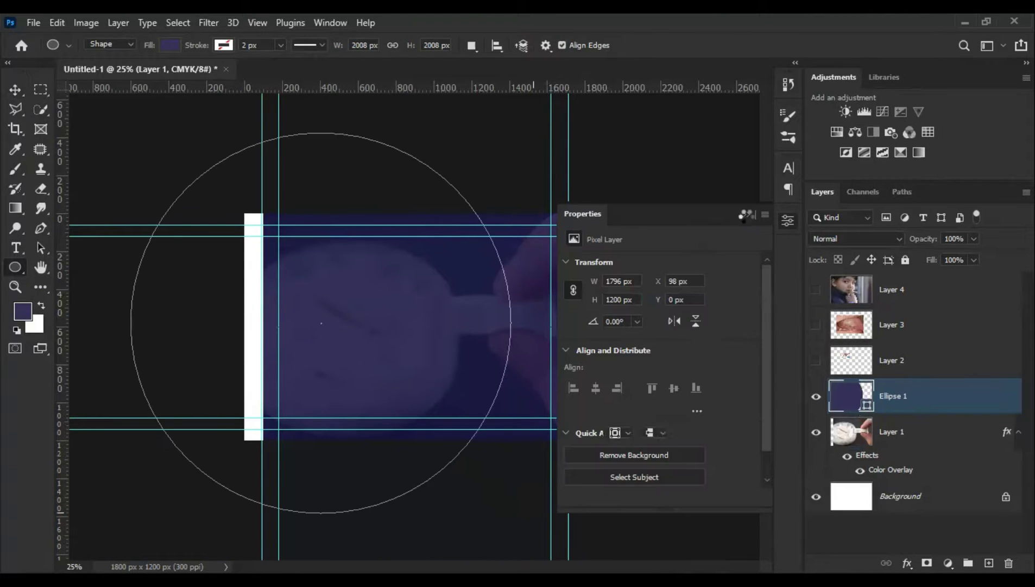
{"action": "left_click", "coordinate": [746, 215]}
{"action": "left_click", "coordinate": [17, 89]}
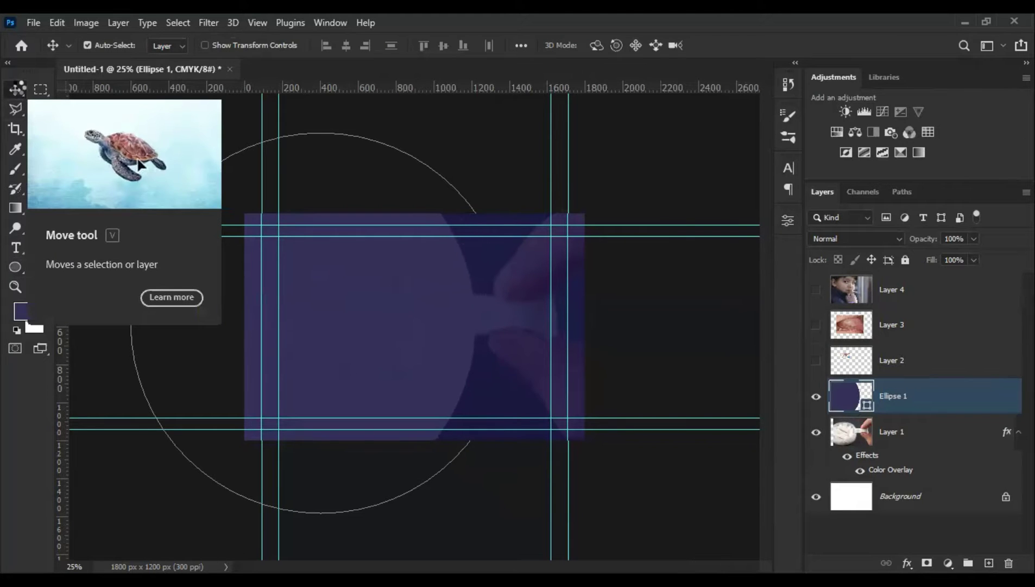
{"action": "key", "text": "ctrl+plus"}
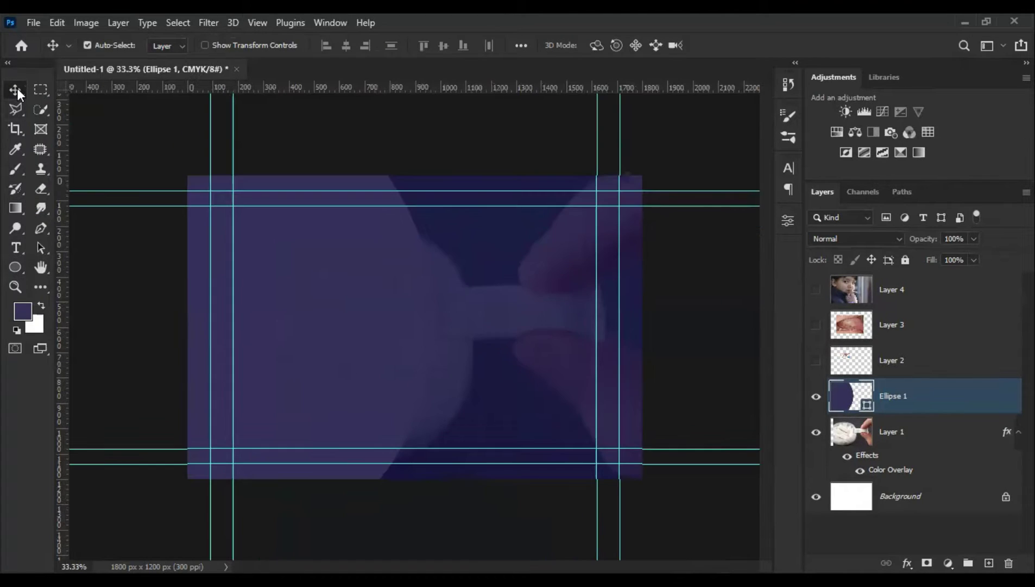
{"action": "key", "text": "ctrl+t"}
{"action": "left_click_drag", "start_coordinate": [435, 318], "coordinate": [446, 318]}
{"action": "key", "text": "Return"}
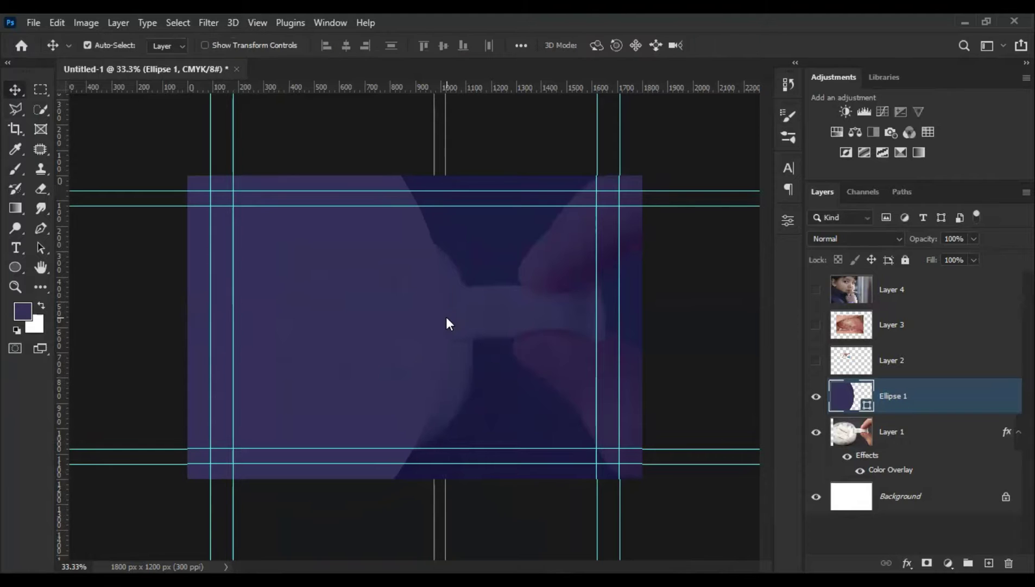
Duplicate the circle below, fill it white, enlarge and nudge it to form a thin crescent.
{"action": "key", "text": "ctrl+j"}
{"action": "left_click_drag", "start_coordinate": [945, 402], "coordinate": [868, 440]}
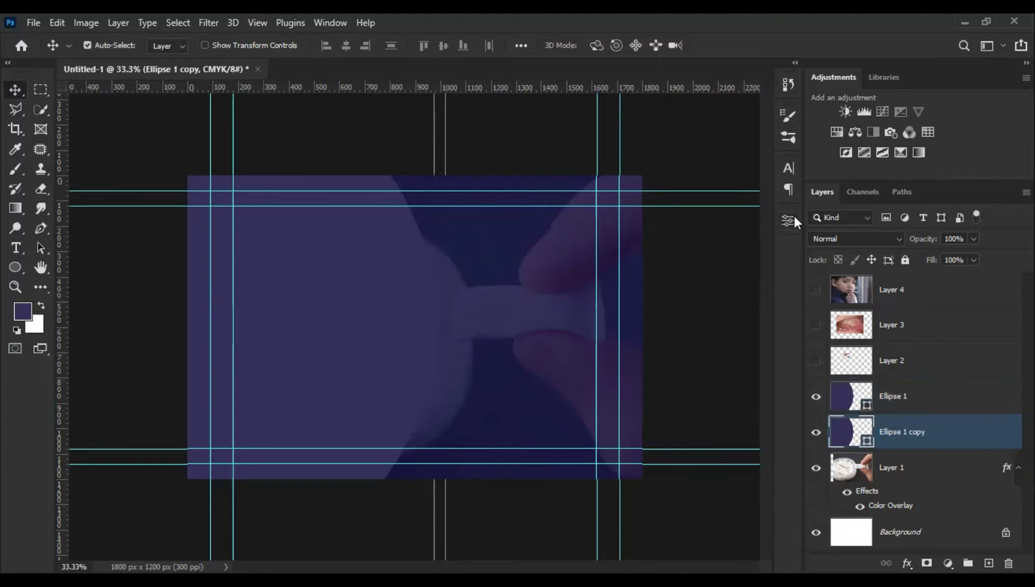
{"action": "double_click", "coordinate": [851, 431]}
{"action": "left_click", "coordinate": [976, 77]}
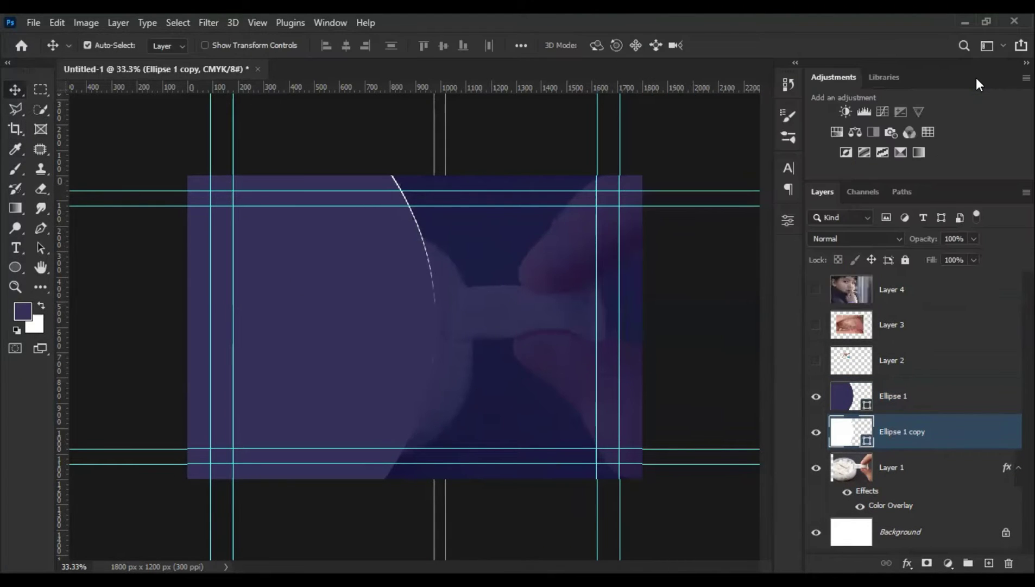
{"action": "key", "text": "ctrl+t"}
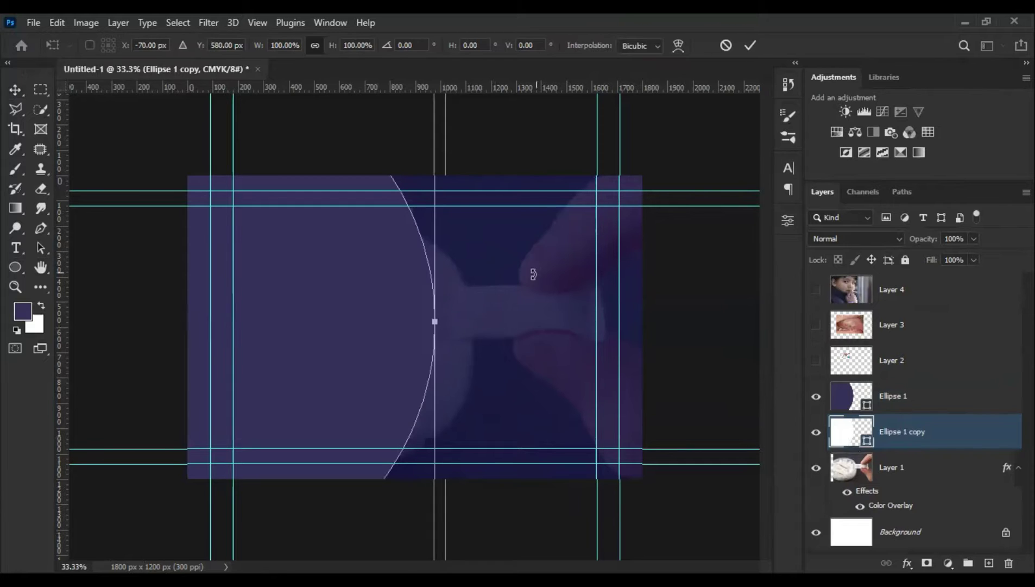
{"action": "left_click_drag", "start_coordinate": [434, 320], "coordinate": [450, 324]}
{"action": "key", "text": "Return"}
{"action": "key", "text": "shift+Up"}
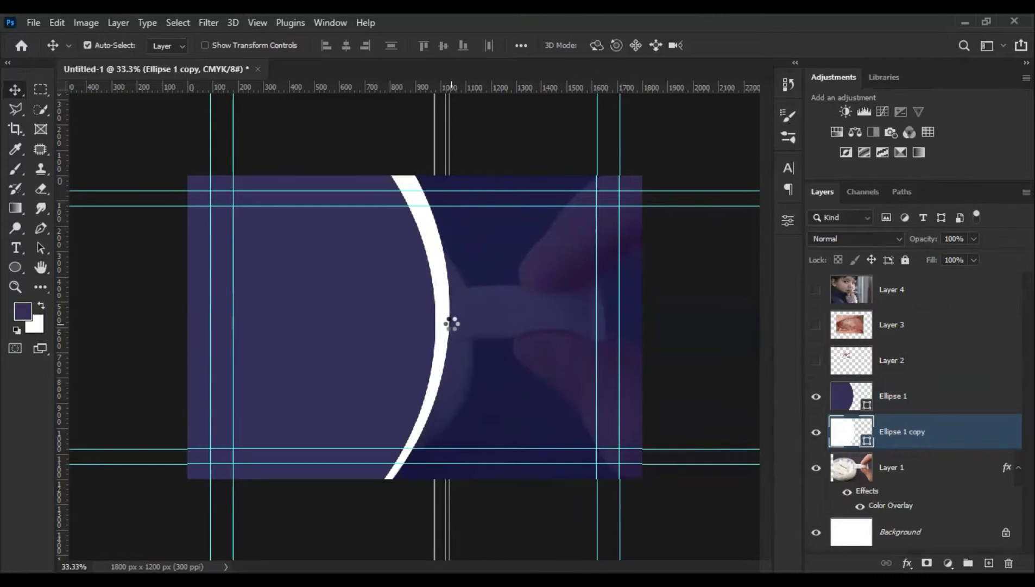
{"action": "key", "text": "shift+Up"}
{"action": "key", "text": "shift+Up"}
{"action": "key", "text": "shift+Left"}
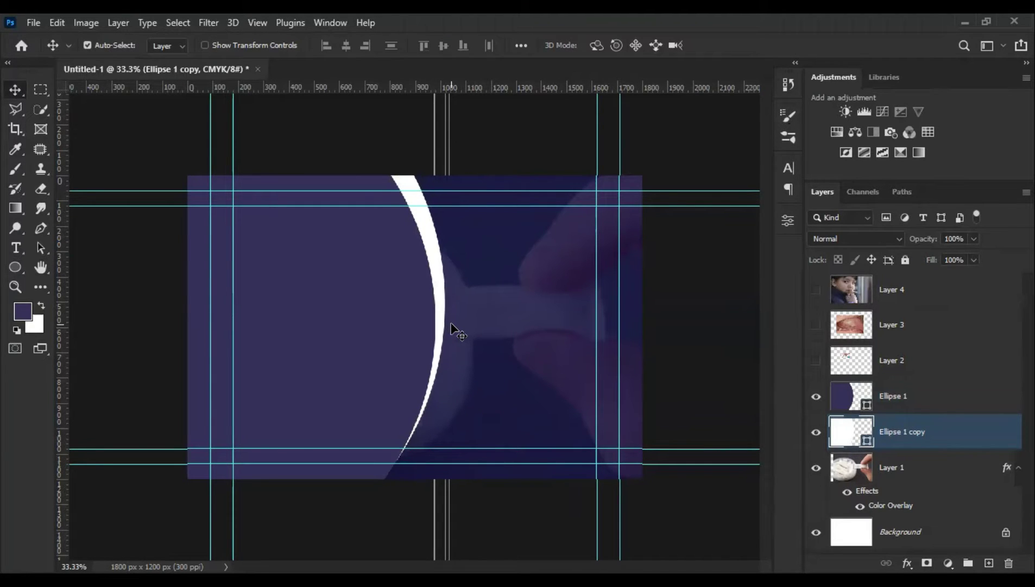
{"action": "key", "text": "ctrl+0"}
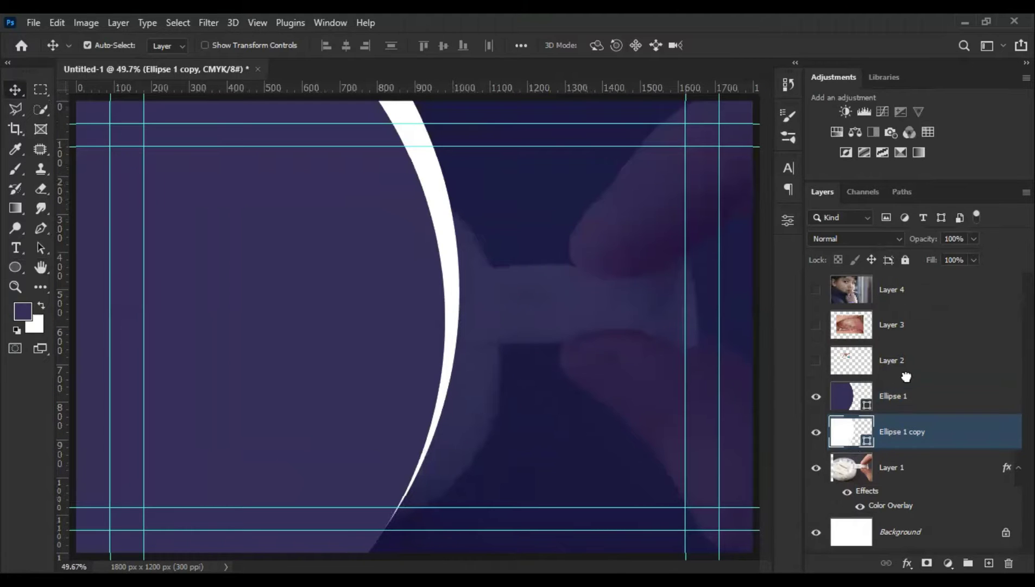
Show the boy photo above the circles, scale it to about 58% and shift it left.
{"action": "left_click_drag", "start_coordinate": [906, 376], "coordinate": [906, 377]}
{"action": "left_click", "coordinate": [816, 360]}
{"action": "key", "text": "ctrl+minus"}
{"action": "key", "text": "ctrl+minus"}
{"action": "key", "text": "ctrl+minus"}
{"action": "key", "text": "ctrl+t"}
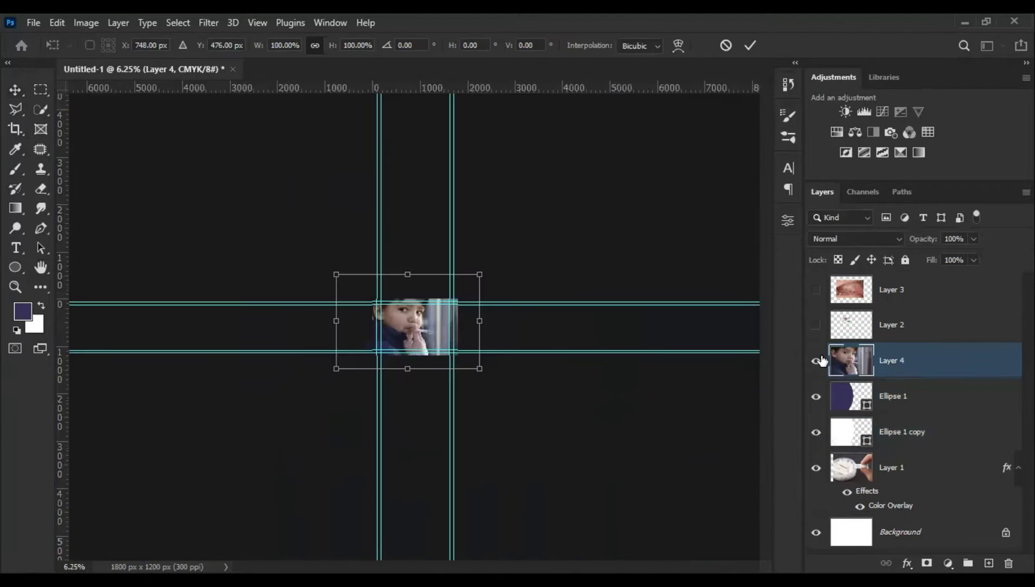
{"action": "left_click_drag", "start_coordinate": [480, 323], "coordinate": [447, 330]}
{"action": "key", "text": "ctrl+plus"}
{"action": "key", "text": "ctrl+plus"}
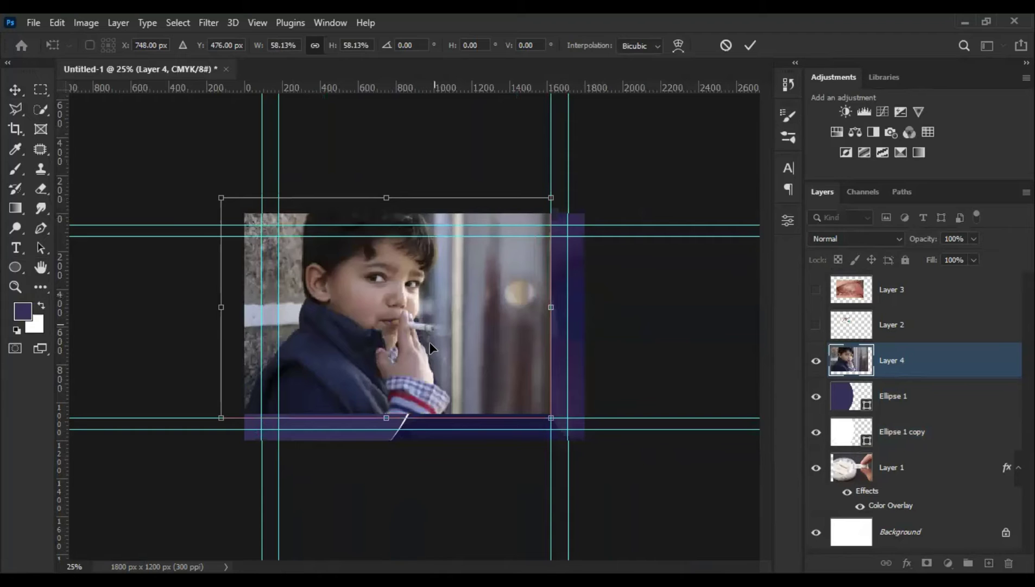
{"action": "left_click_drag", "start_coordinate": [555, 328], "coordinate": [522, 327]}
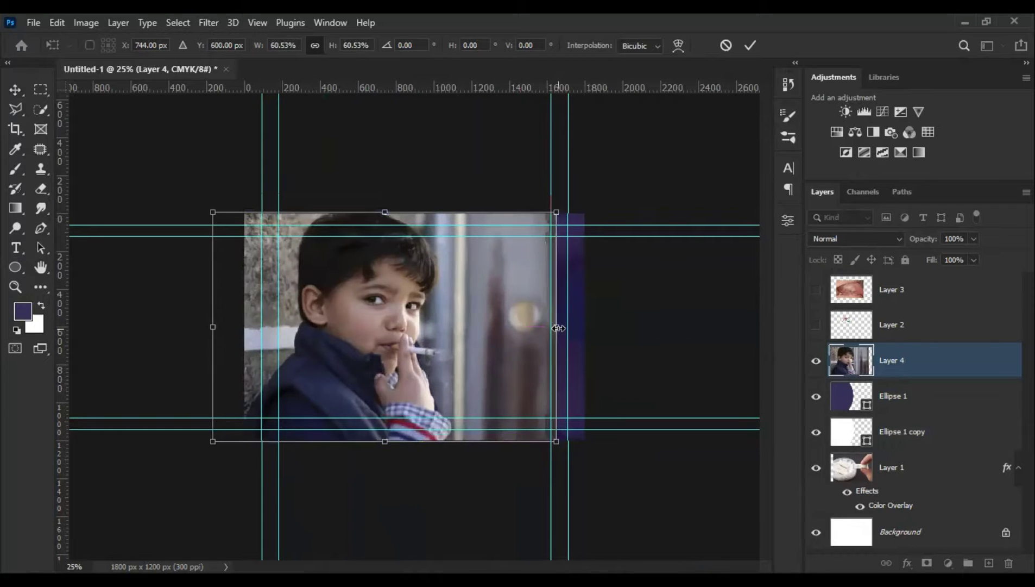
Clip the boy photo into the navy circle, nudge it left and undo the Satin style.
{"action": "left_click", "coordinate": [960, 381], "text": "alt"}
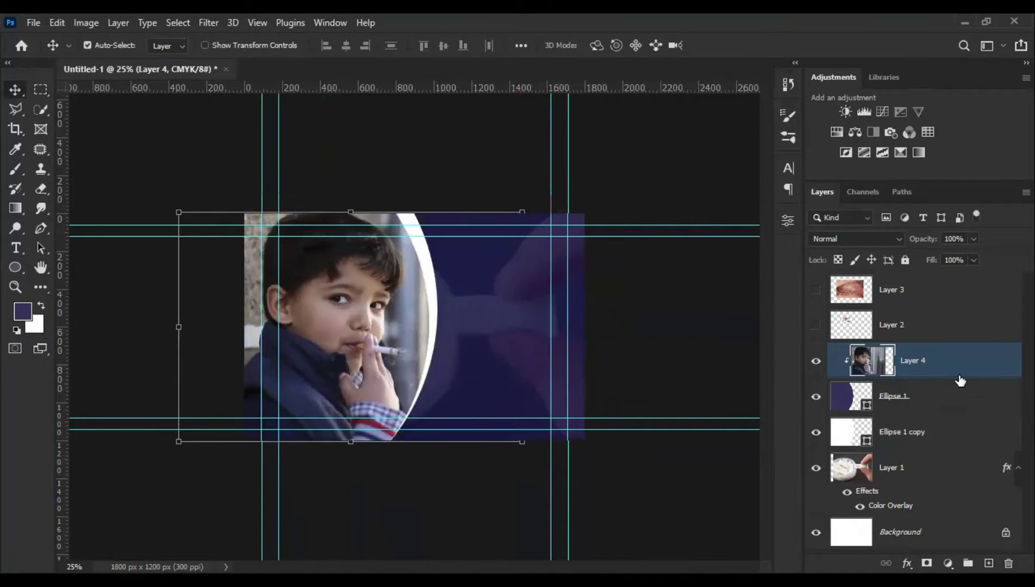
{"action": "key", "text": "Left"}
{"action": "key", "text": "Left"}
{"action": "key", "text": "Left"}
{"action": "key", "text": "Left"}
{"action": "key", "text": "Left"}
{"action": "key", "text": "Left"}
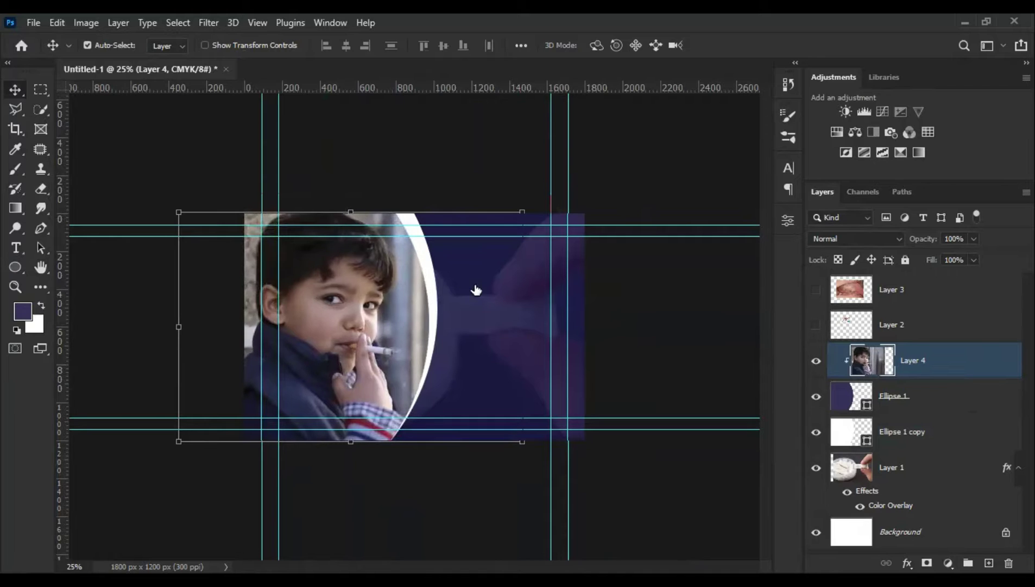
{"action": "key", "text": "ctrl+z"}
Give the boy photo a dark navy Color Overlay at about 80% opacity.
{"action": "left_click", "coordinate": [478, 381]}
{"action": "left_click", "coordinate": [481, 282]}
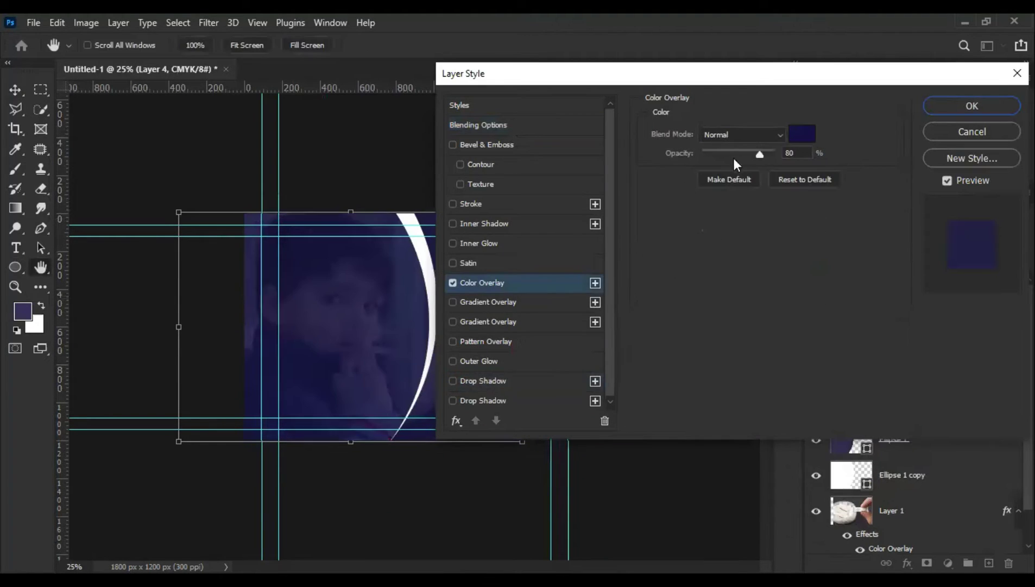
{"action": "left_click_drag", "start_coordinate": [760, 154], "coordinate": [753, 151]}
{"action": "left_click", "coordinate": [973, 106]}
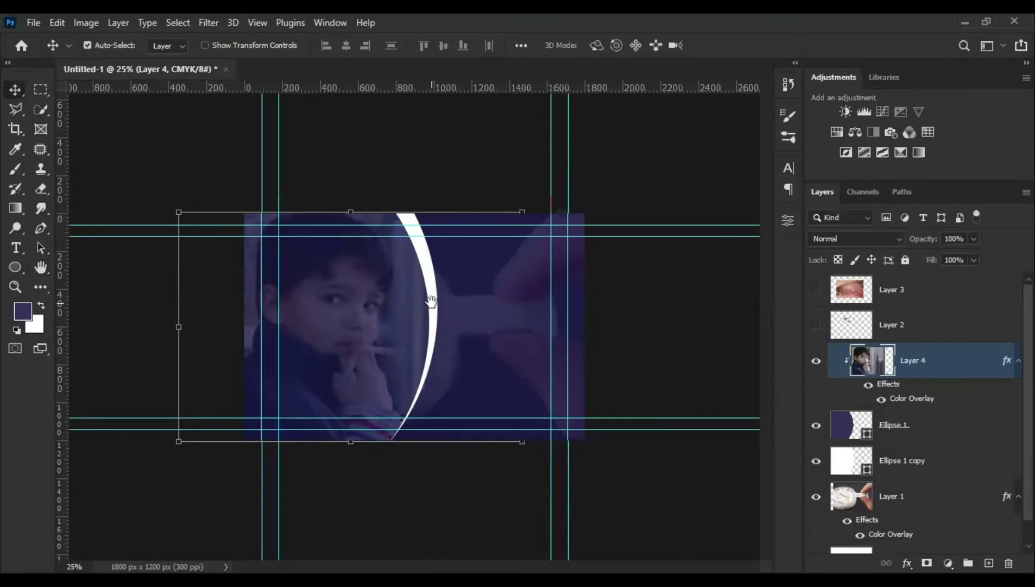
{"action": "scroll", "coordinate": [431, 301], "scroll_direction": "up", "scroll_amount": 5}
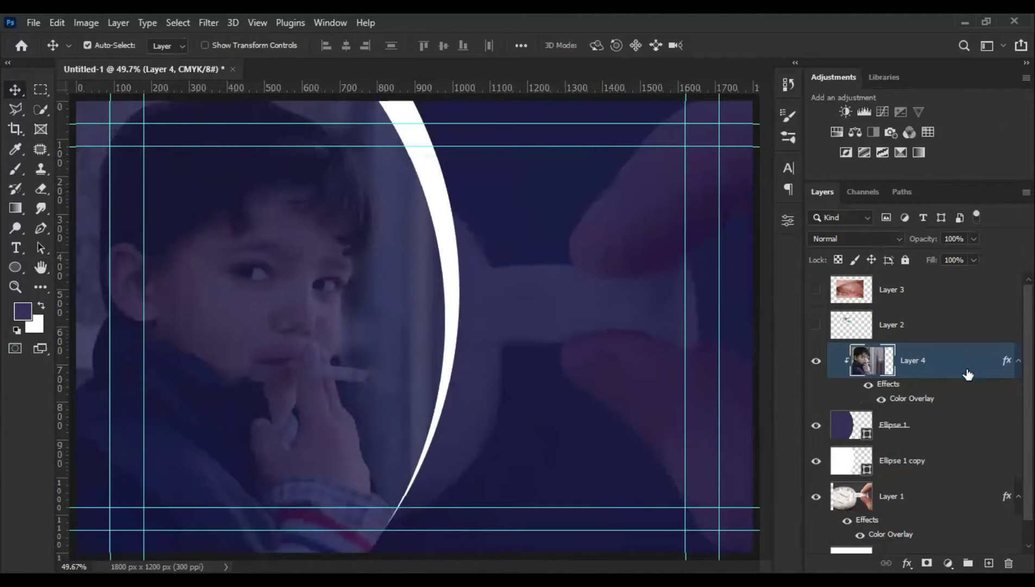
{"action": "right_click", "coordinate": [940, 492]}
Convert the hand photo to a smart object and apply a Gaussian Blur.
{"action": "left_click", "coordinate": [778, 224]}
{"action": "left_click", "coordinate": [209, 22]}
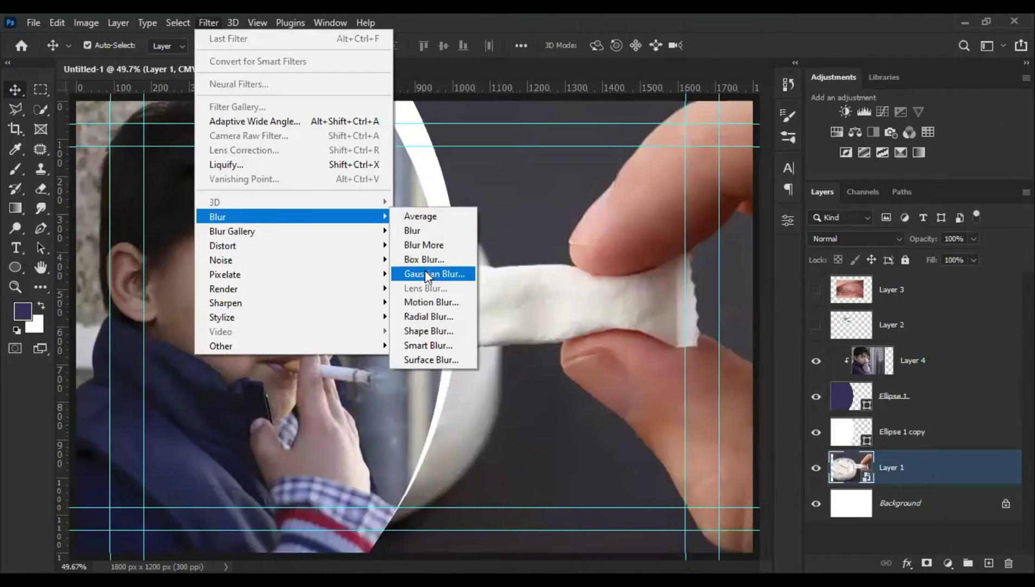
{"action": "left_click", "coordinate": [425, 273]}
{"action": "left_click", "coordinate": [825, 110]}
Convert the boy photo to a smart object, blur it slightly less, and enable its Color Overlay.
{"action": "right_click", "coordinate": [948, 360]}
{"action": "left_click", "coordinate": [788, 223]}
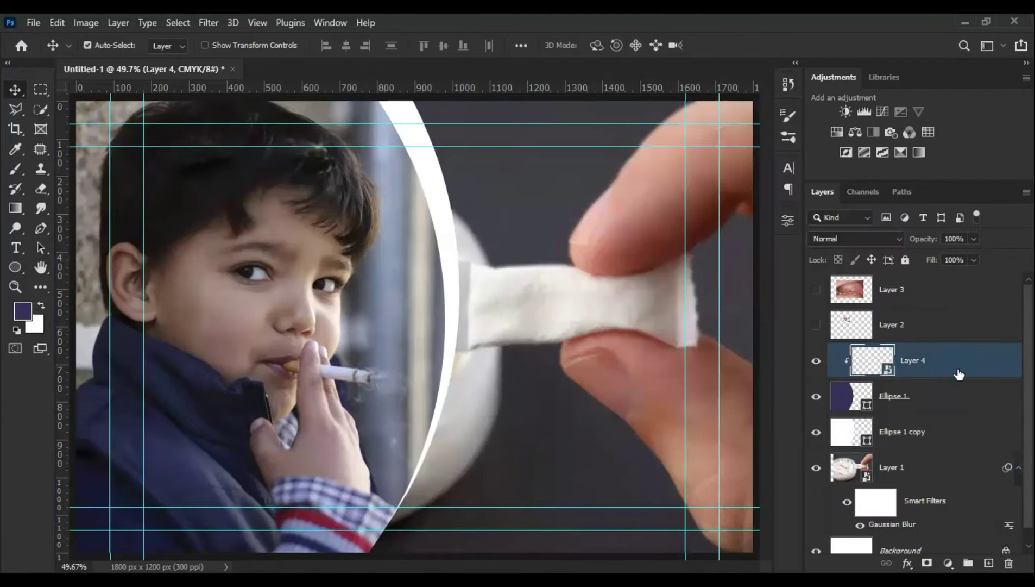
{"action": "left_click", "coordinate": [208, 22]}
{"action": "left_click", "coordinate": [421, 270]}
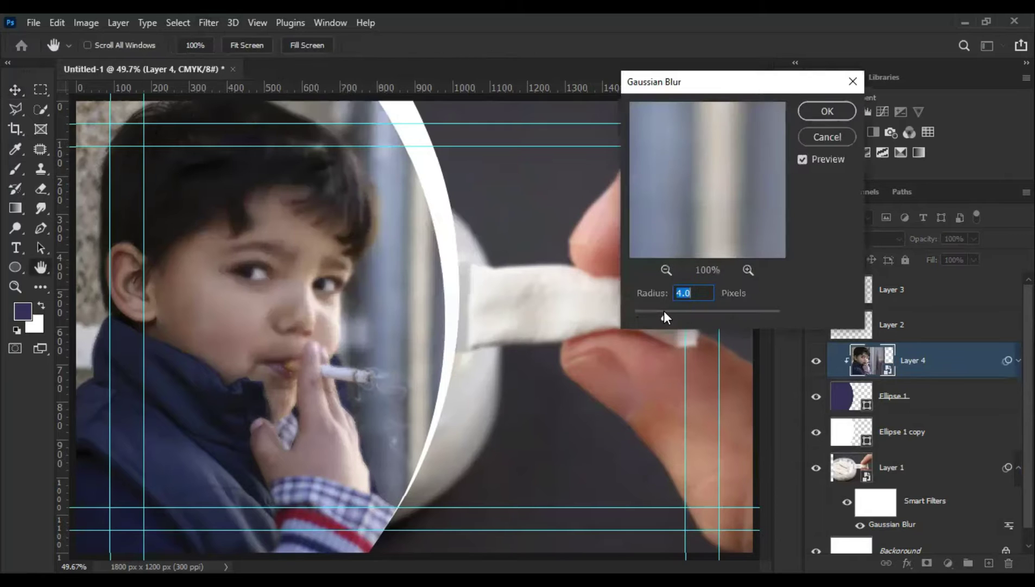
{"action": "key", "text": "Down"}
{"action": "key", "text": "Down"}
{"action": "left_click", "coordinate": [828, 111]}
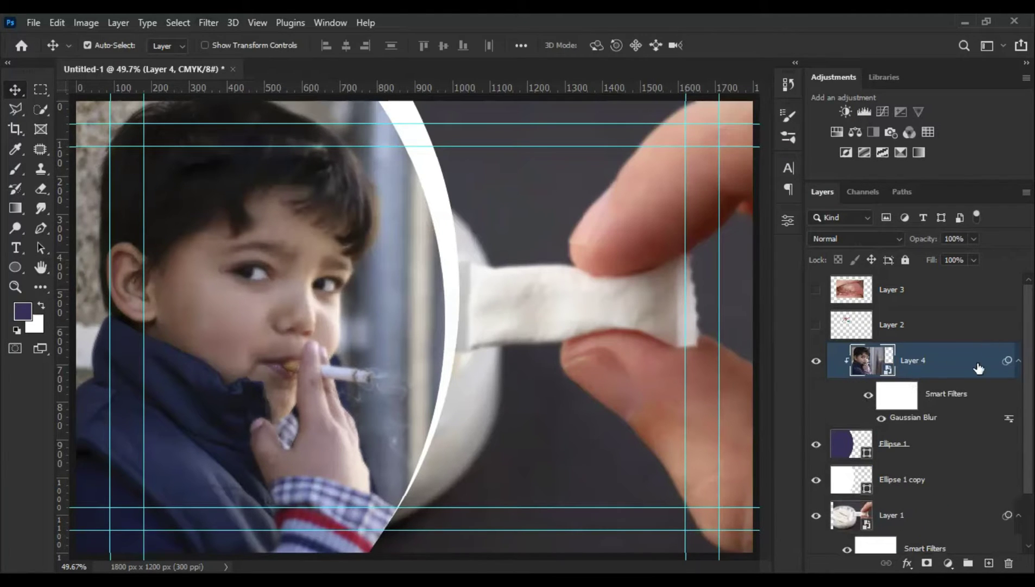
{"action": "double_click", "coordinate": [936, 358]}
{"action": "left_click", "coordinate": [453, 283]}
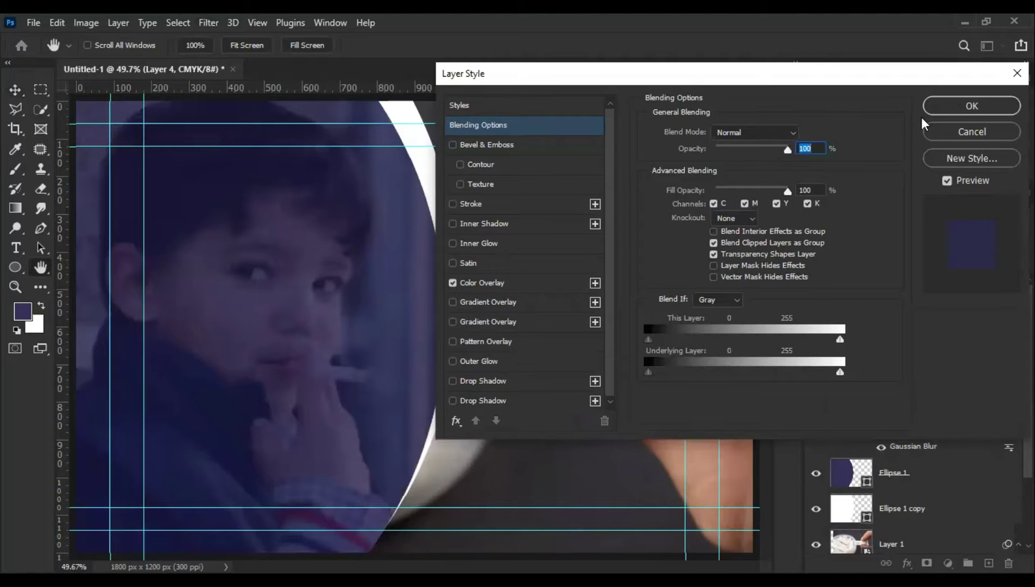
Confirm the boy photo's overlay and tint the hand photo with a #111143 navy Color Overlay.
{"action": "left_click", "coordinate": [972, 105]}
{"action": "left_click", "coordinate": [948, 461]}
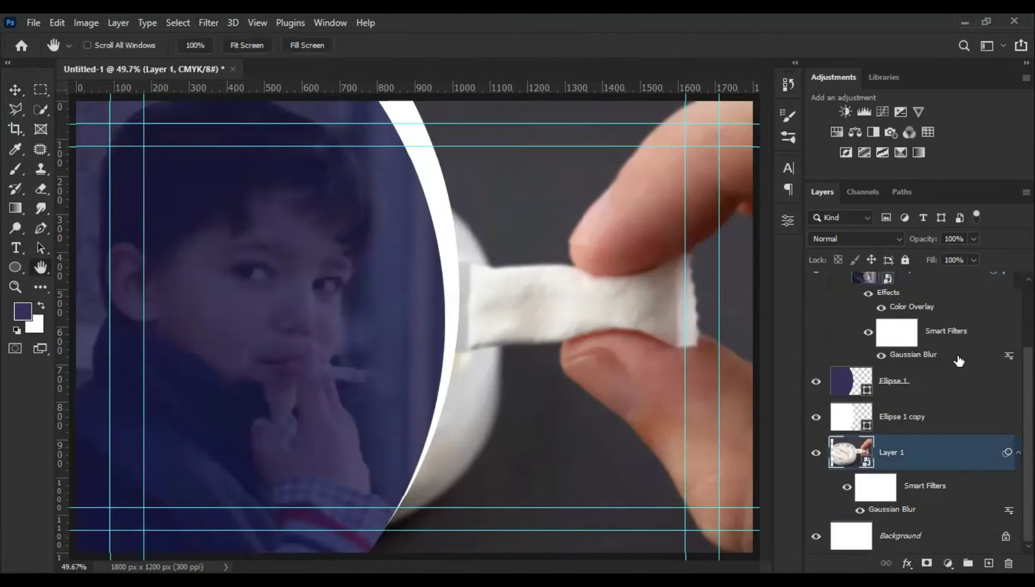
{"action": "double_click", "coordinate": [960, 361]}
{"action": "left_click", "coordinate": [466, 283]}
{"action": "left_click", "coordinate": [802, 134]}
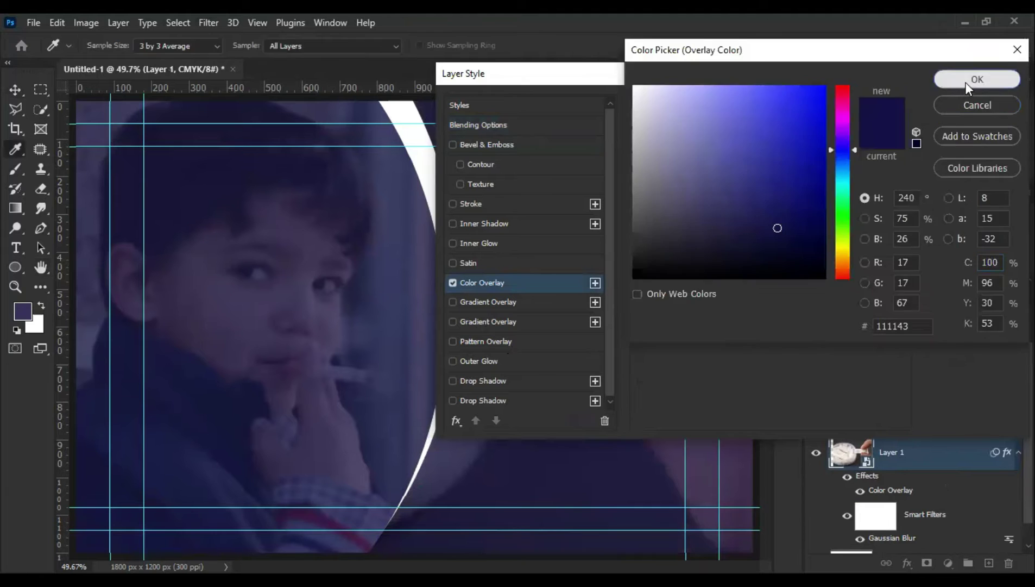
{"action": "left_click", "coordinate": [973, 80]}
{"action": "left_click", "coordinate": [926, 109]}
Select the boy photo layer together with both ellipse layers.
{"action": "scroll", "coordinate": [869, 411], "scroll_direction": "up", "scroll_amount": 1}
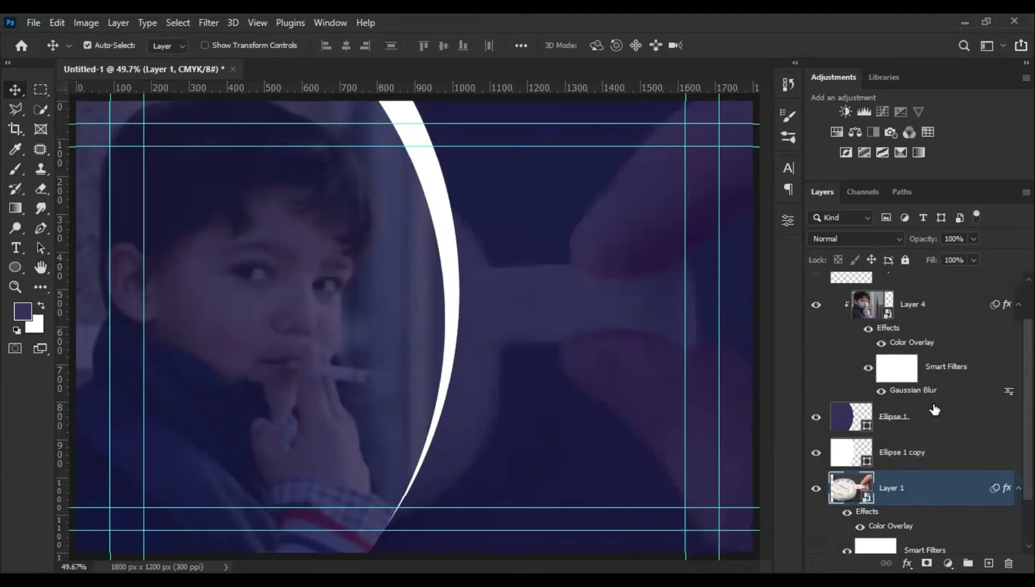
{"action": "left_click", "coordinate": [918, 313]}
{"action": "left_click", "coordinate": [916, 461], "text": "shift"}
Shift the boy's oval and crescent left, then nudge the white crescent down.
{"action": "key", "text": "shift+Left"}
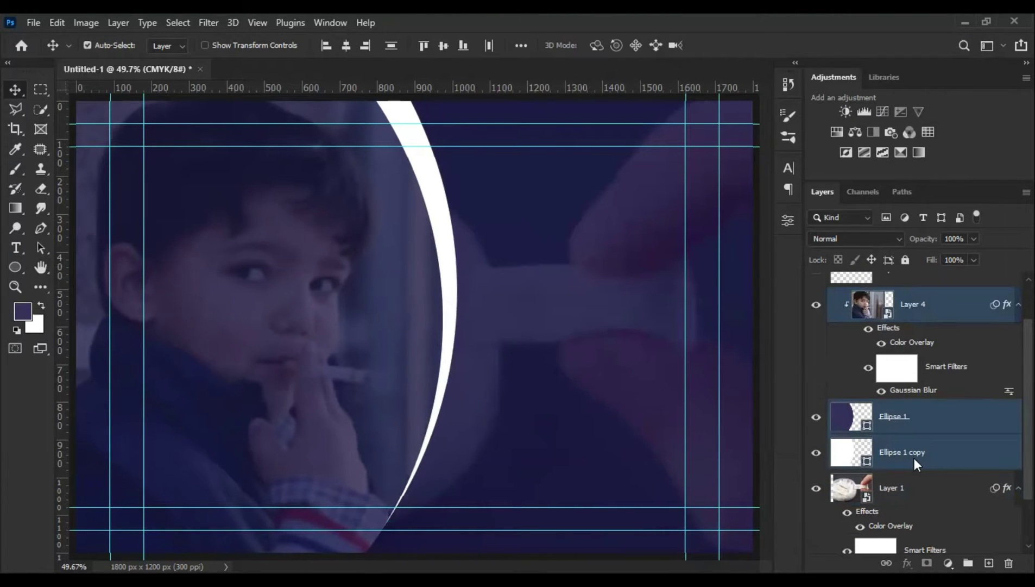
{"action": "key", "text": "shift+Left"}
{"action": "key", "text": "shift+Left"}
{"action": "key", "text": "shift+Left"}
{"action": "key", "text": "shift+Left"}
{"action": "key", "text": "shift+Left"}
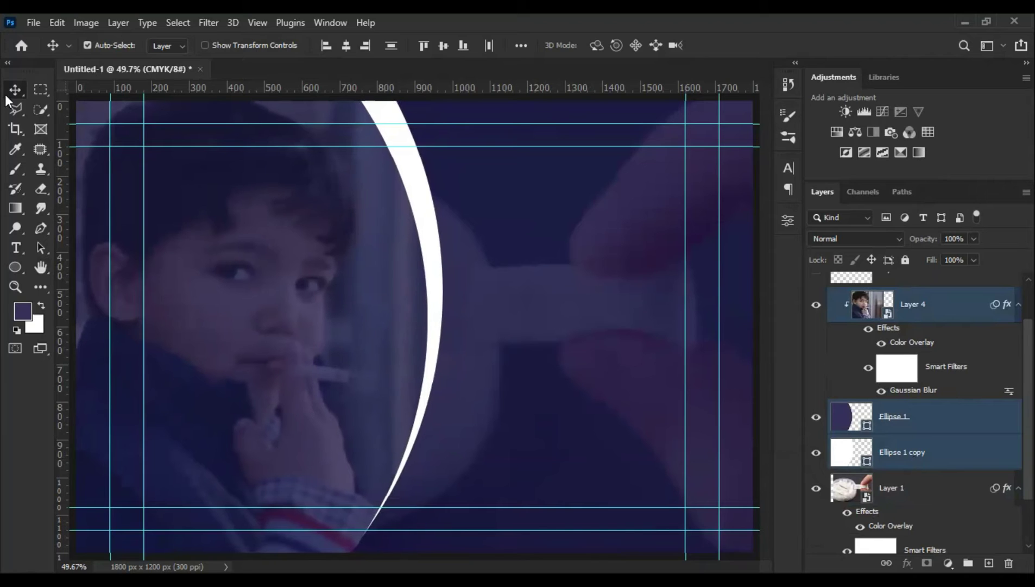
{"action": "scroll", "coordinate": [853, 458], "scroll_direction": "down", "scroll_amount": 1}
{"action": "left_click", "coordinate": [853, 458]}
{"action": "scroll", "coordinate": [853, 457], "scroll_direction": "down", "scroll_amount": 1}
{"action": "scroll", "coordinate": [853, 458], "scroll_direction": "up", "scroll_amount": 2}
{"action": "left_click", "coordinate": [855, 466]}
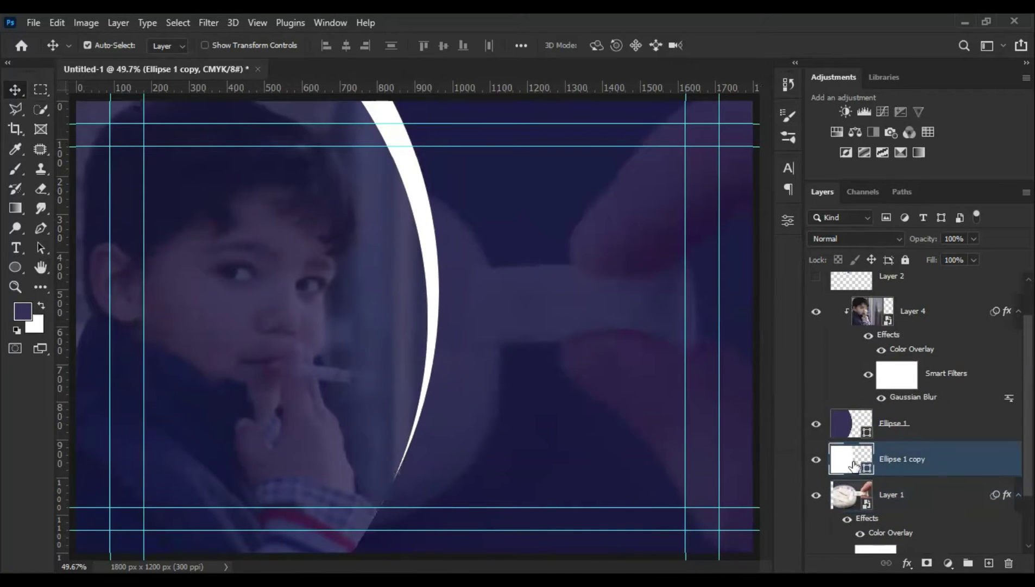
{"action": "key", "text": "shift+Down"}
{"action": "key", "text": "shift+Down"}
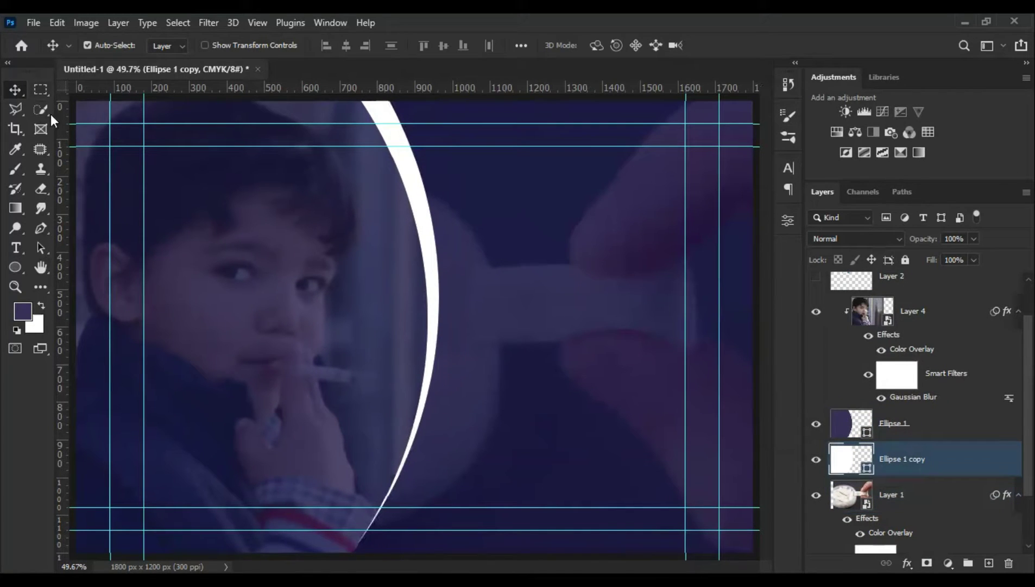
Group Layer 4 through Layer 1 into Group 1.
{"action": "right_click", "coordinate": [14, 265]}
{"action": "left_click", "coordinate": [76, 254]}
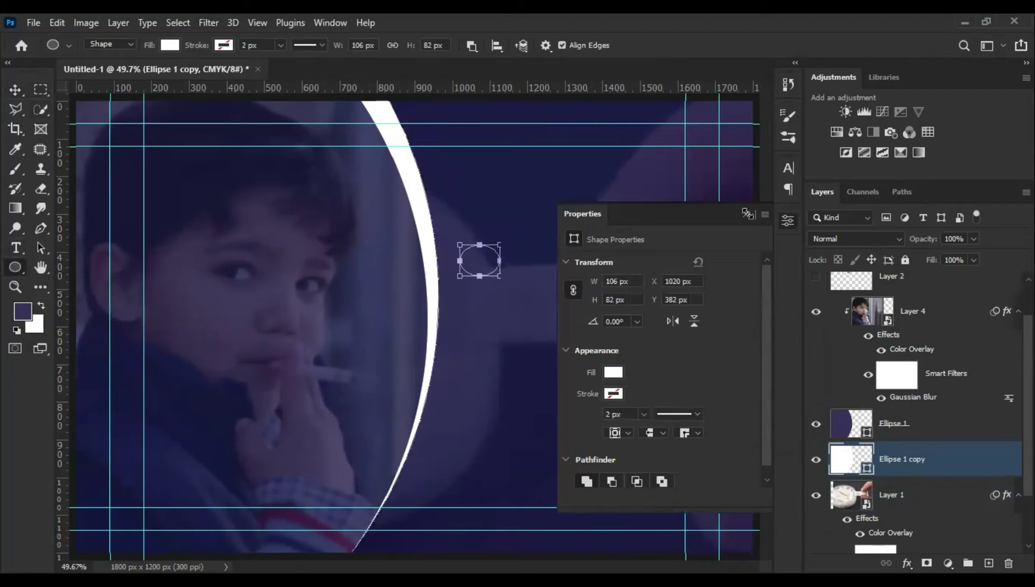
{"action": "scroll", "coordinate": [847, 349], "scroll_direction": "up", "scroll_amount": 1}
{"action": "left_click", "coordinate": [924, 359]}
{"action": "scroll", "coordinate": [923, 370], "scroll_direction": "down", "scroll_amount": 2}
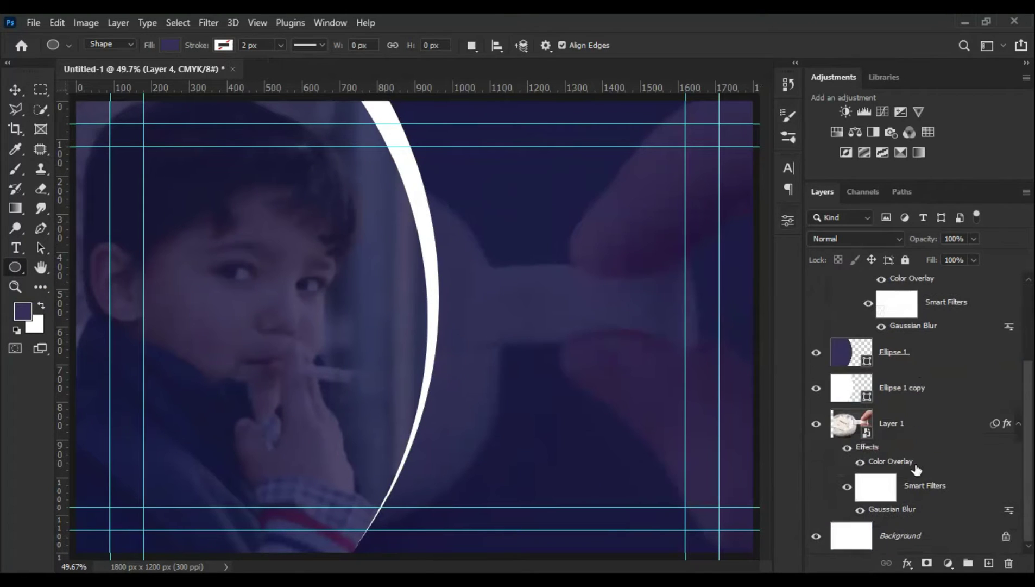
{"action": "left_click", "coordinate": [934, 495], "text": "shift"}
{"action": "key", "text": "ctrl+g"}
{"action": "left_click", "coordinate": [816, 352]}
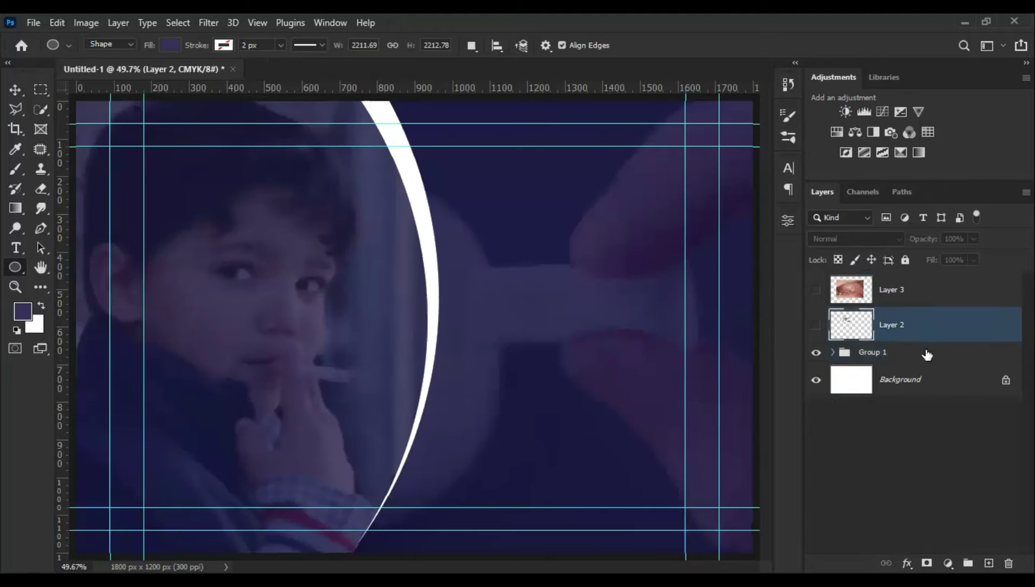
On a new layer draw a large dark circle, then duplicate it smaller toward the lower right.
{"action": "key", "text": "ctrl+shift+alt+n"}
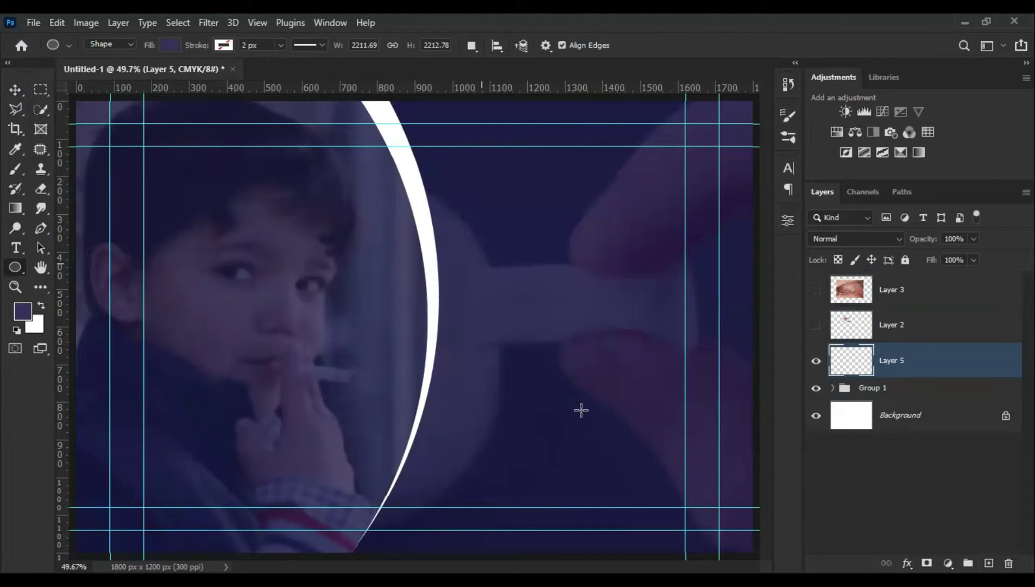
{"action": "left_click_drag", "start_coordinate": [482, 263], "coordinate": [590, 416]}
{"action": "key", "text": "ctrl+j"}
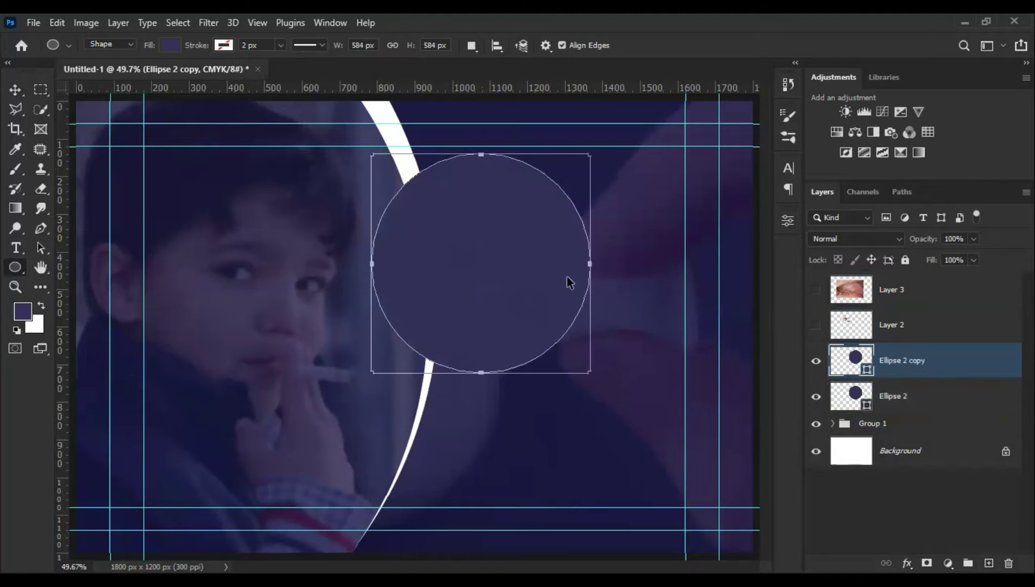
{"action": "left_click", "coordinate": [15, 90]}
{"action": "key", "text": "ctrl+t"}
{"action": "mouse_move", "coordinate": [601, 369]}
{"action": "left_mouse_down"}
{"action": "mouse_move", "coordinate": [670, 331]}
{"action": "mouse_move", "coordinate": [677, 311]}
{"action": "left_mouse_up"}
{"action": "key", "text": "Return"}
Recolour the small circle lighter blue, move it right, and place the mouth photo above the dark circle.
{"action": "double_click", "coordinate": [852, 360]}
{"action": "left_click", "coordinate": [794, 101]}
{"action": "left_click", "coordinate": [972, 79]}
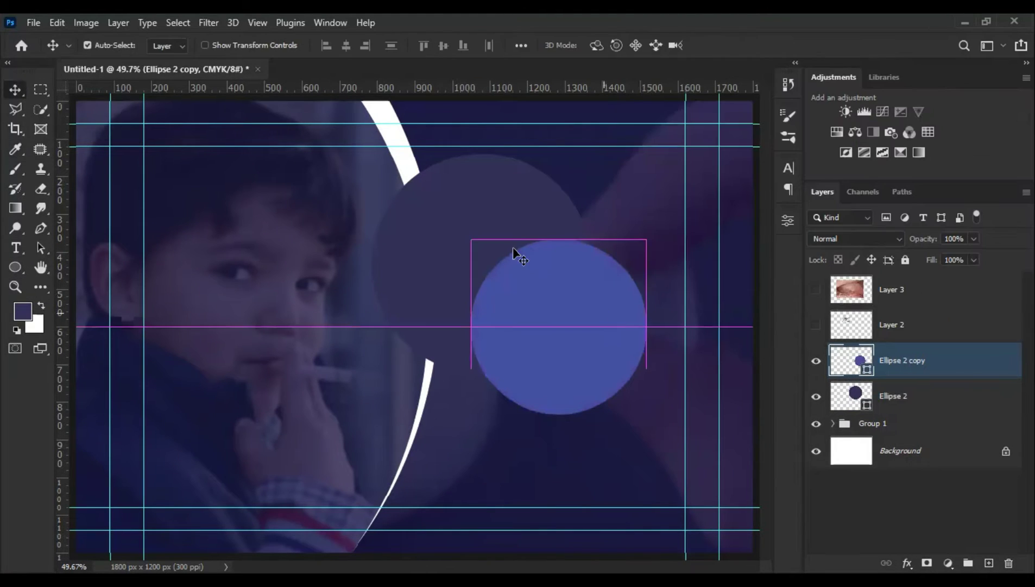
{"action": "left_click_drag", "start_coordinate": [577, 321], "coordinate": [649, 323]}
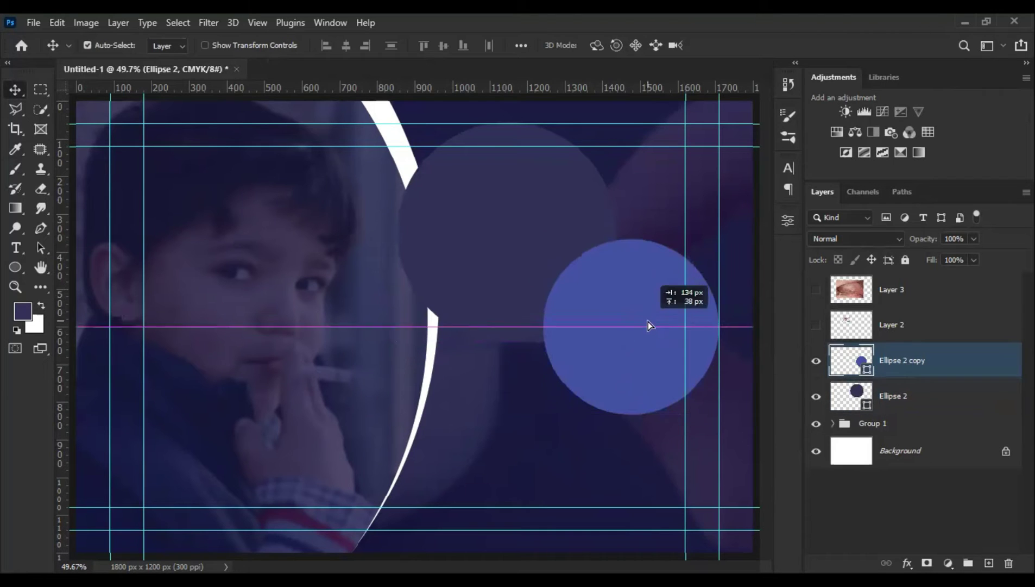
{"action": "left_click", "coordinate": [924, 396]}
{"action": "left_click_drag", "start_coordinate": [844, 292], "coordinate": [874, 380]}
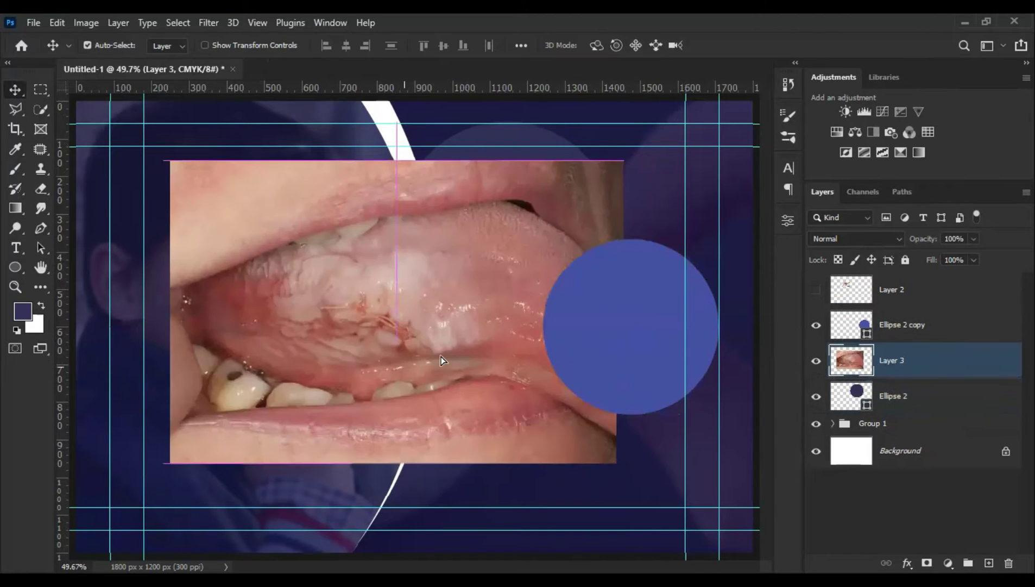
Clip the mouth photo (Layer 3) into the dark circle and scale and centre it to fill the circle.
{"action": "left_click", "coordinate": [896, 378], "text": "alt"}
{"action": "key", "text": "ctrl+t"}
{"action": "key", "text": "Return"}
{"action": "key", "text": "ctrl+t"}
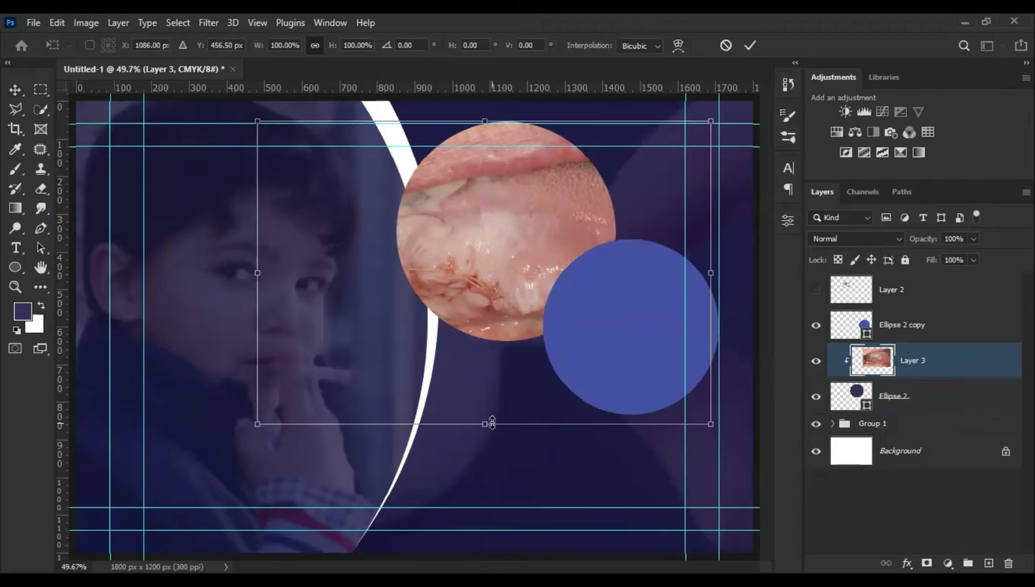
{"action": "left_click_drag", "start_coordinate": [255, 427], "coordinate": [354, 327]}
{"action": "left_click_drag", "start_coordinate": [506, 330], "coordinate": [506, 345]}
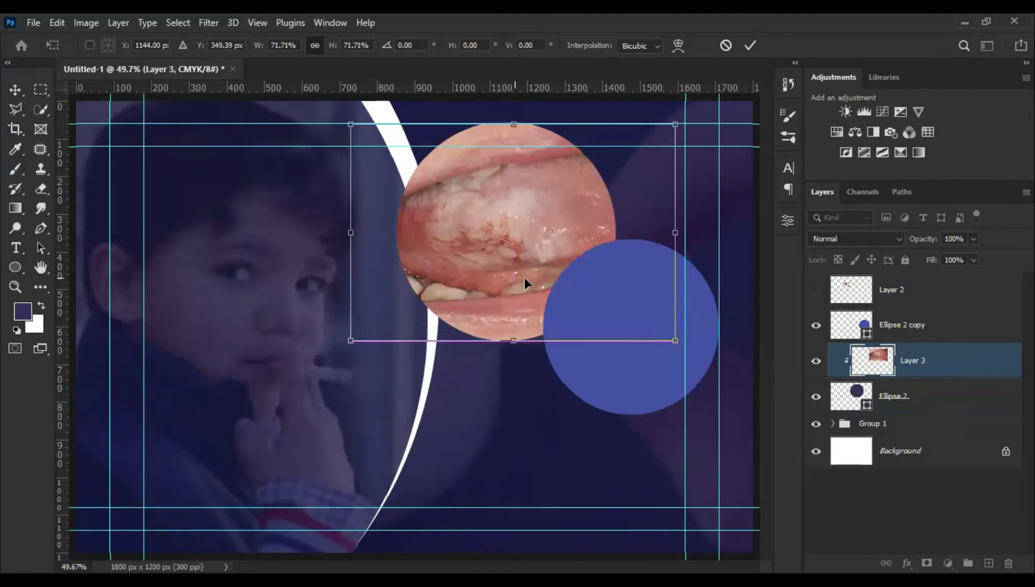
{"action": "left_click_drag", "start_coordinate": [524, 277], "coordinate": [535, 284]}
{"action": "key", "text": "Return"}
{"action": "left_click", "coordinate": [889, 397]}
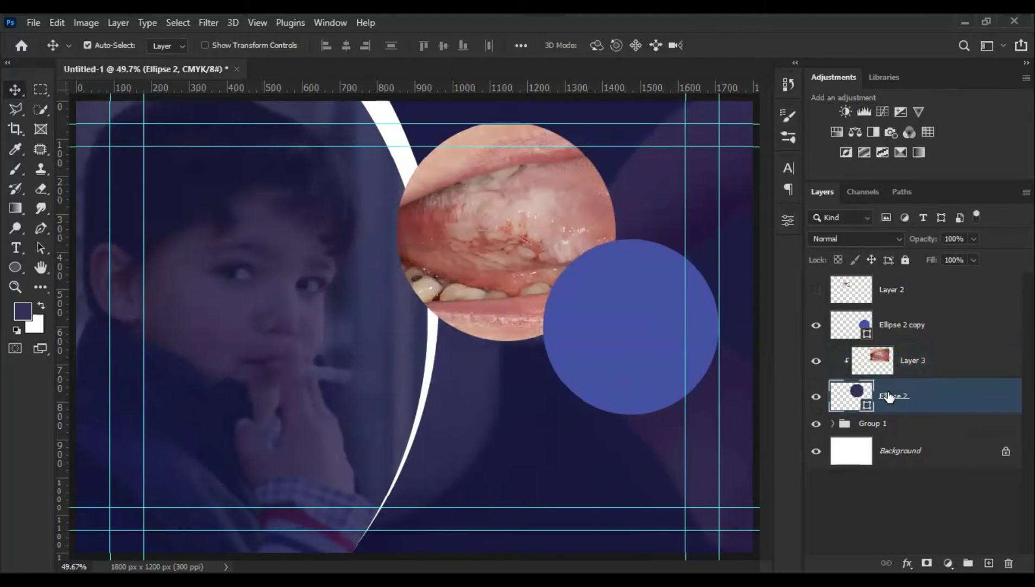
Duplicate the dark circle and give the copy no fill and a white 2 px stroke.
{"action": "left_click_drag", "start_coordinate": [913, 399], "coordinate": [910, 407], "text": "alt"}
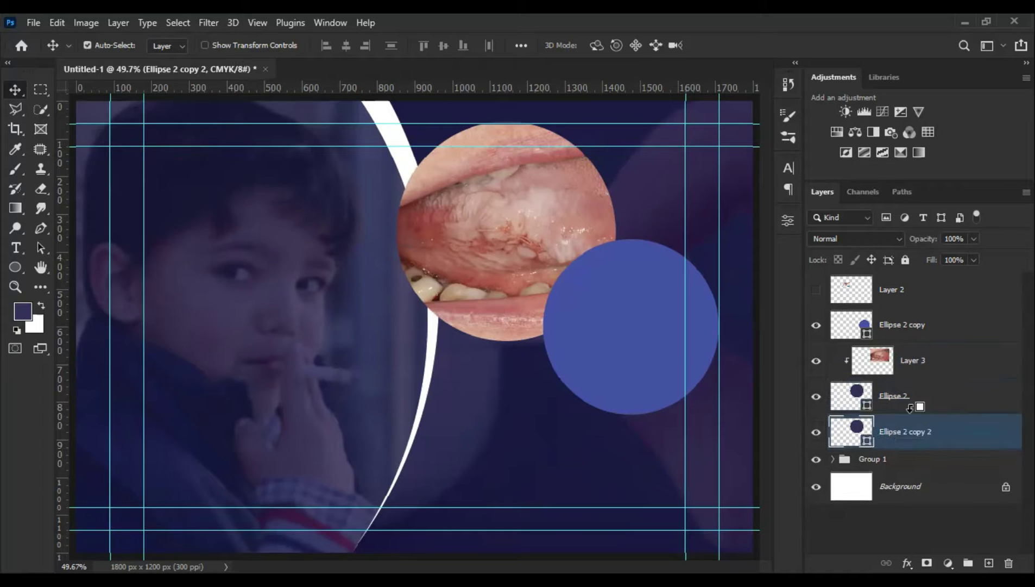
{"action": "double_click", "coordinate": [865, 435]}
{"action": "left_click", "coordinate": [968, 129]}
{"action": "left_click", "coordinate": [789, 221]}
{"action": "left_click", "coordinate": [620, 379]}
{"action": "left_click", "coordinate": [582, 343]}
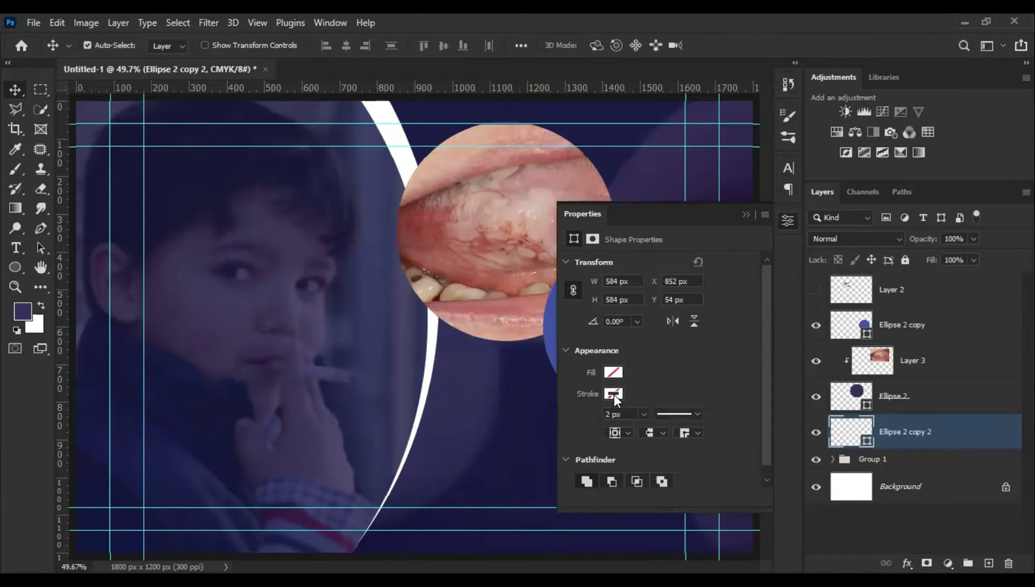
{"action": "left_click", "coordinate": [613, 393]}
{"action": "left_click", "coordinate": [746, 214]}
Scale the white ring to about 106% around the mouth photo, then duplicate the ring.
{"action": "key", "text": "ctrl+t"}
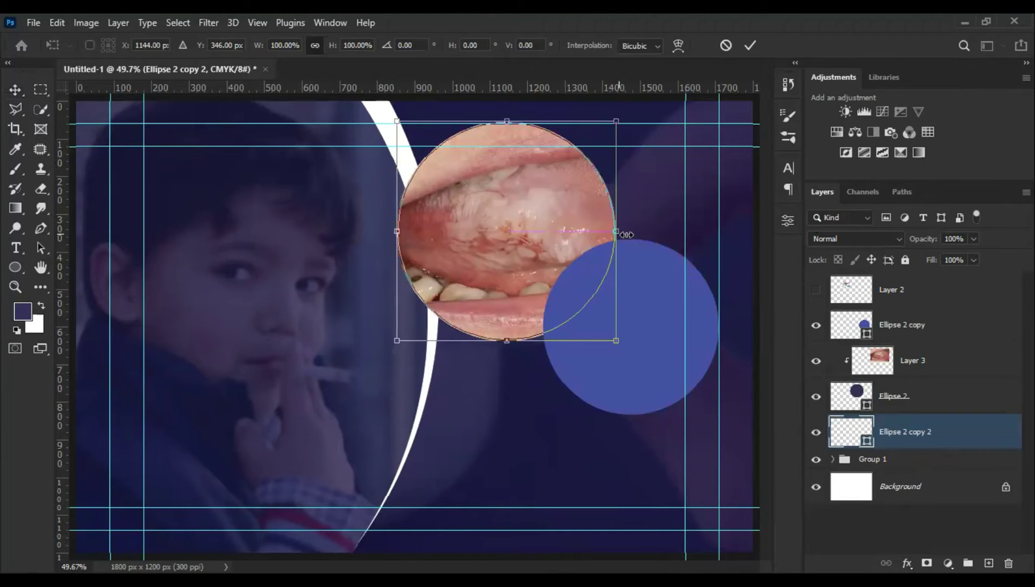
{"action": "left_click_drag", "start_coordinate": [626, 235], "coordinate": [625, 233]}
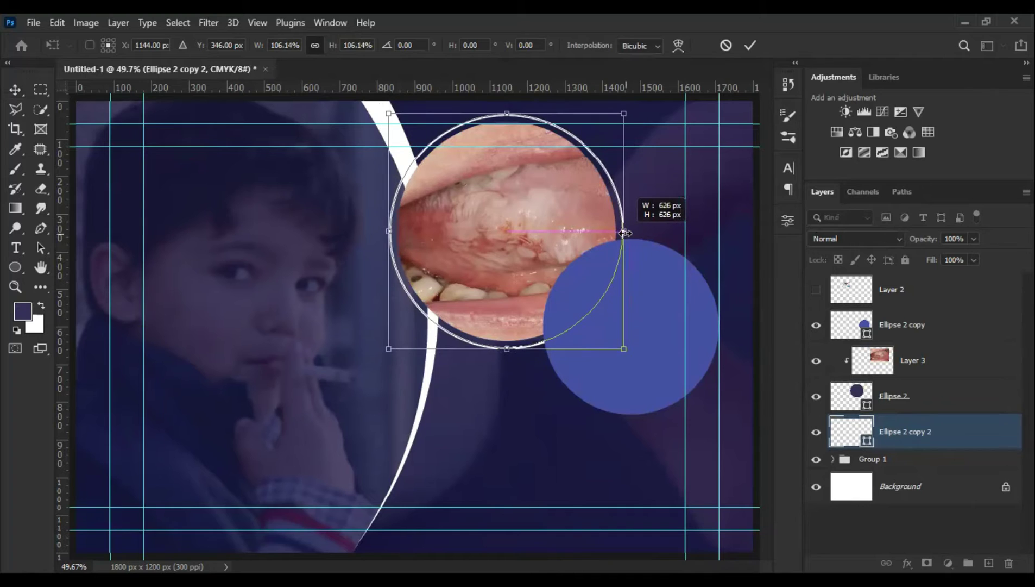
{"action": "key", "text": "Return"}
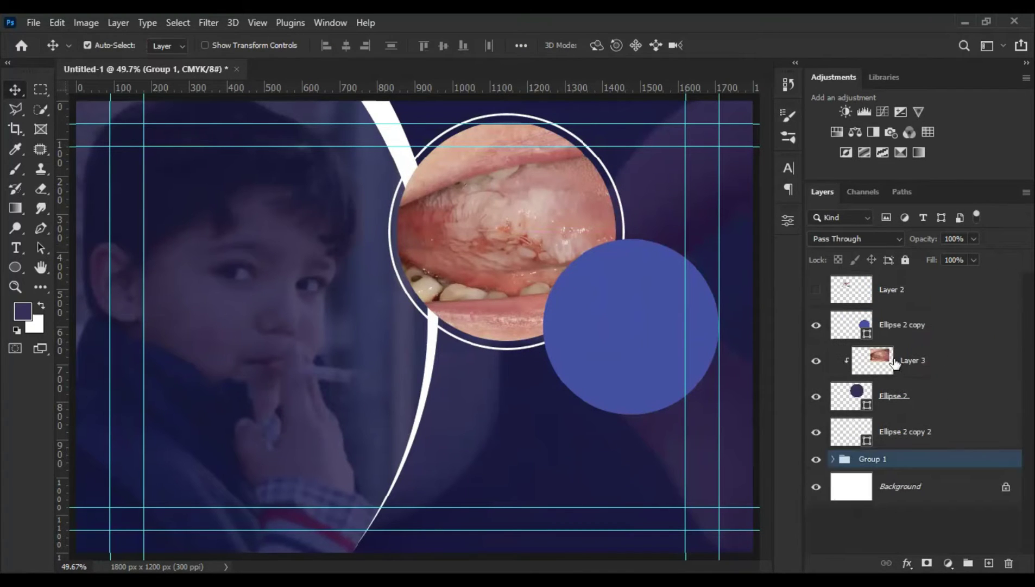
{"action": "mouse_move", "coordinate": [927, 354]}
{"action": "left_mouse_down"}
{"action": "mouse_move", "coordinate": [924, 320]}
{"action": "mouse_move", "coordinate": [911, 367]}
{"action": "left_mouse_up"}
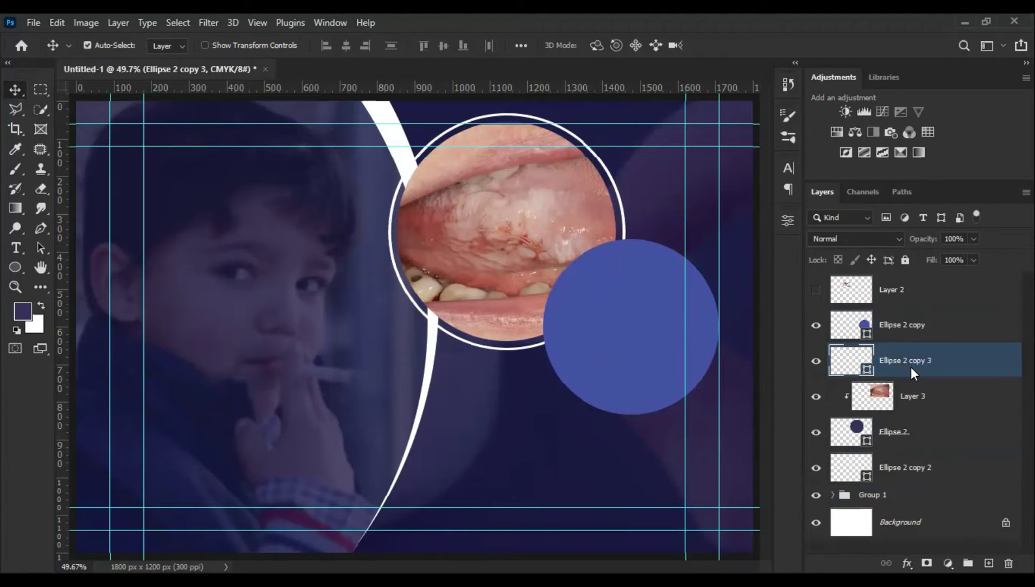
Move and shrink the duplicate ring onto the blue circle and align their centres.
{"action": "key", "text": "ctrl+t"}
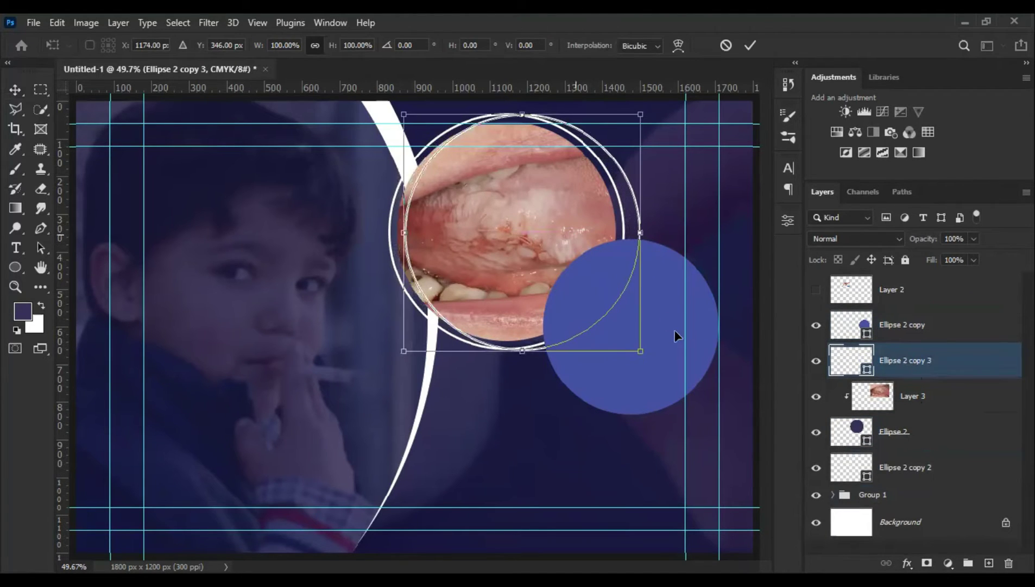
{"action": "left_click_drag", "start_coordinate": [576, 239], "coordinate": [674, 328]}
{"action": "left_click_drag", "start_coordinate": [740, 440], "coordinate": [720, 419], "text": "alt"}
{"action": "left_click", "coordinate": [920, 325], "text": "ctrl"}
{"action": "left_click", "coordinate": [347, 46]}
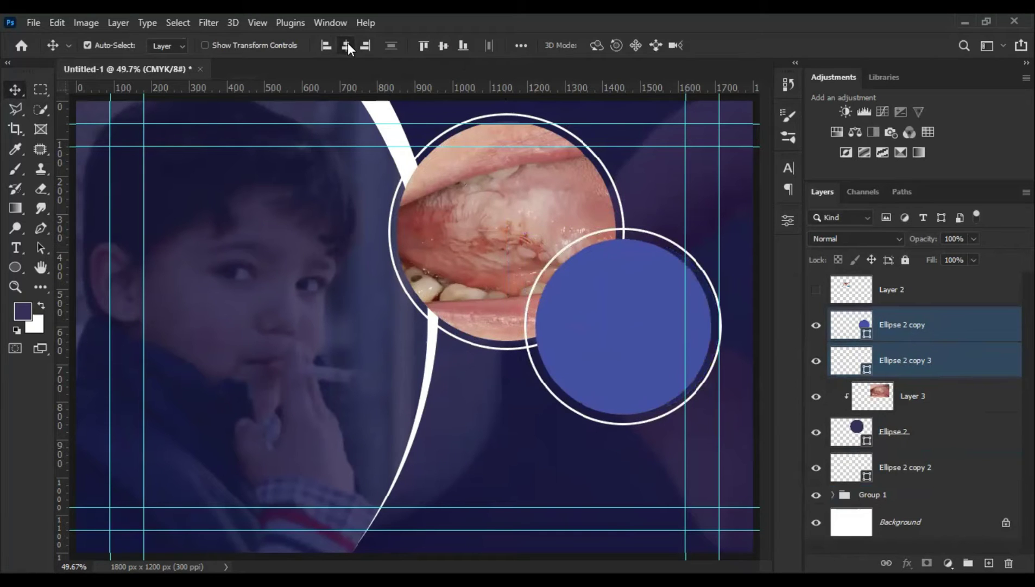
{"action": "left_click", "coordinate": [957, 360]}
{"action": "key", "text": "ctrl+t"}
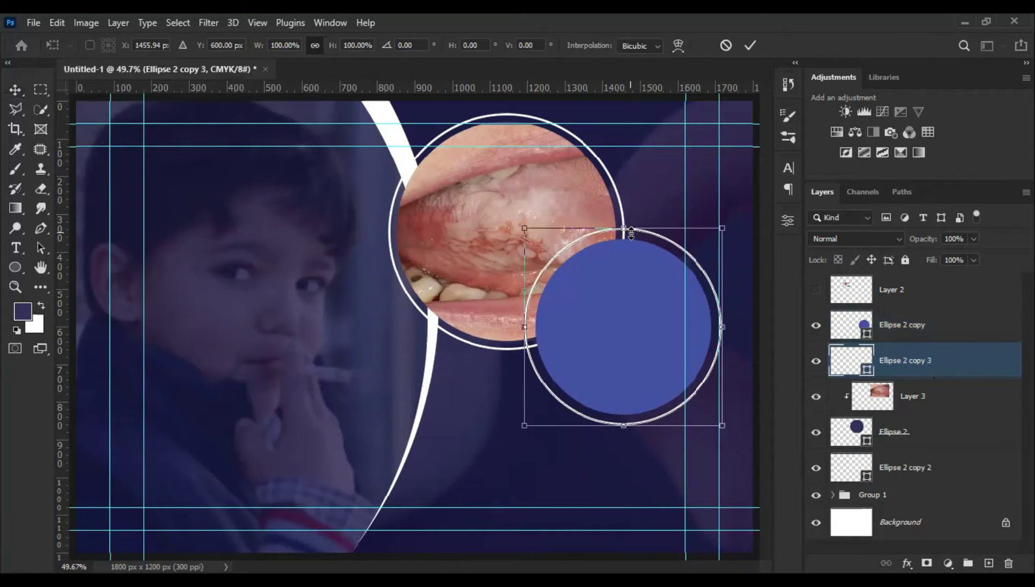
{"action": "left_click_drag", "start_coordinate": [624, 228], "coordinate": [631, 234], "text": "alt"}
{"action": "key", "text": "Return"}
Nudge the mouth-circle group down and slightly shrink the second ring with the blue circle.
{"action": "left_click", "coordinate": [913, 395]}
{"action": "left_click", "coordinate": [910, 468], "text": "shift"}
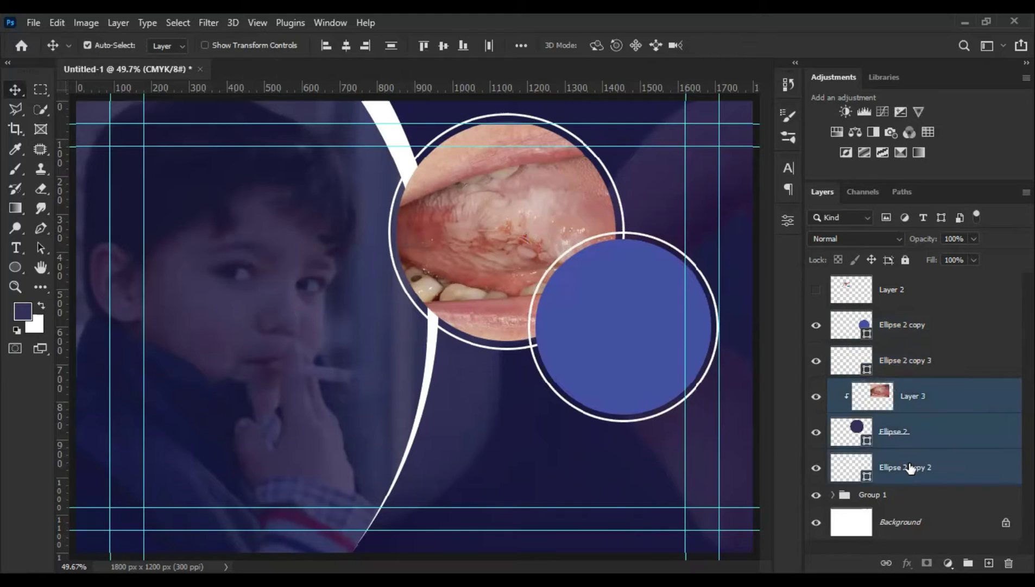
{"action": "key", "text": "shift+Down"}
{"action": "key", "text": "shift+Down"}
{"action": "left_click", "coordinate": [942, 361]}
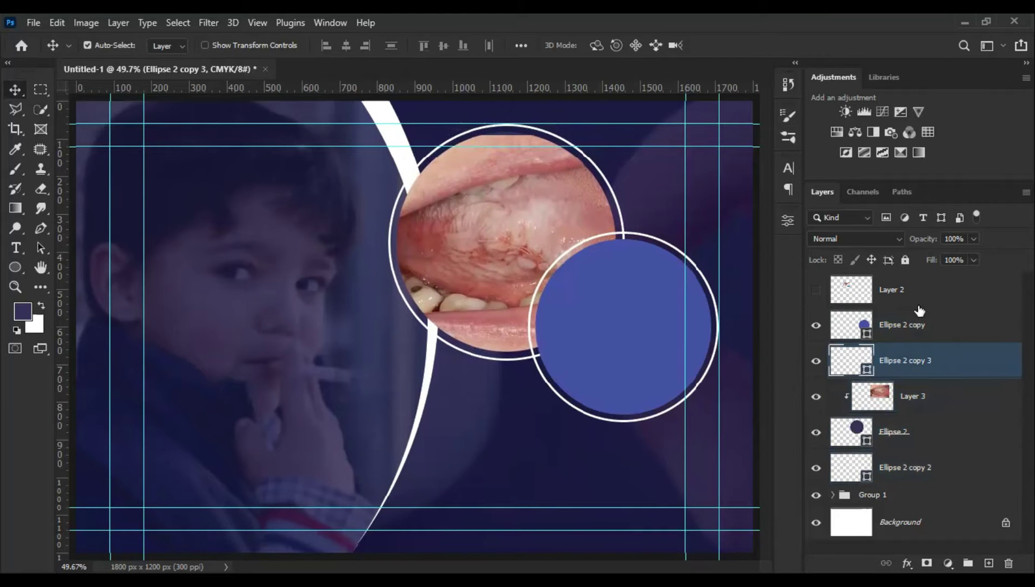
{"action": "left_click", "coordinate": [920, 325], "text": "ctrl"}
{"action": "key", "text": "ctrl+t"}
{"action": "left_click_drag", "start_coordinate": [525, 330], "coordinate": [532, 330]}
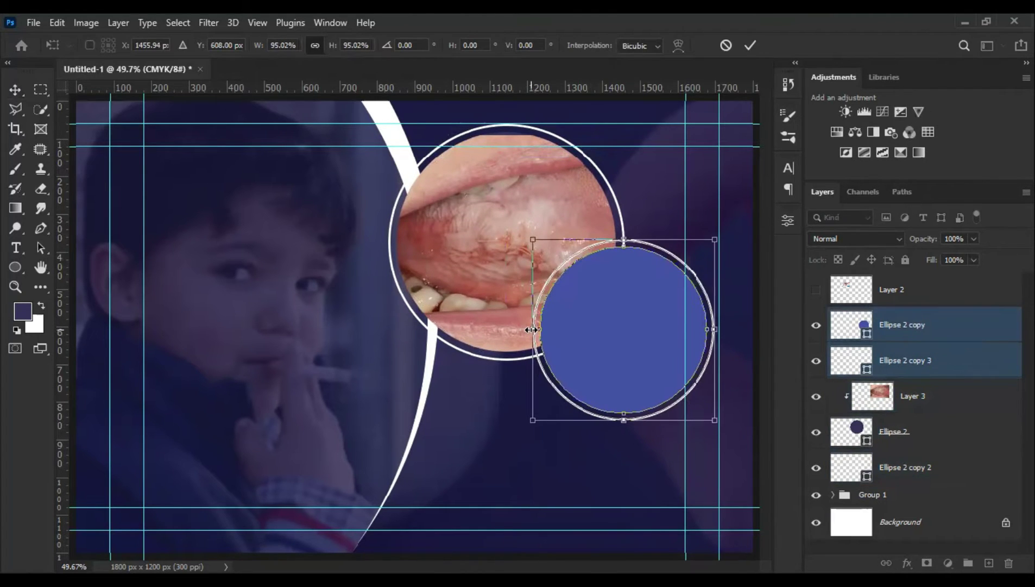
{"action": "key", "text": "Return"}
Fine-tune the mouth photo's placement, checking the top of its circle up close.
{"action": "left_click", "coordinate": [913, 396]}
{"action": "key", "text": "ctrl+t"}
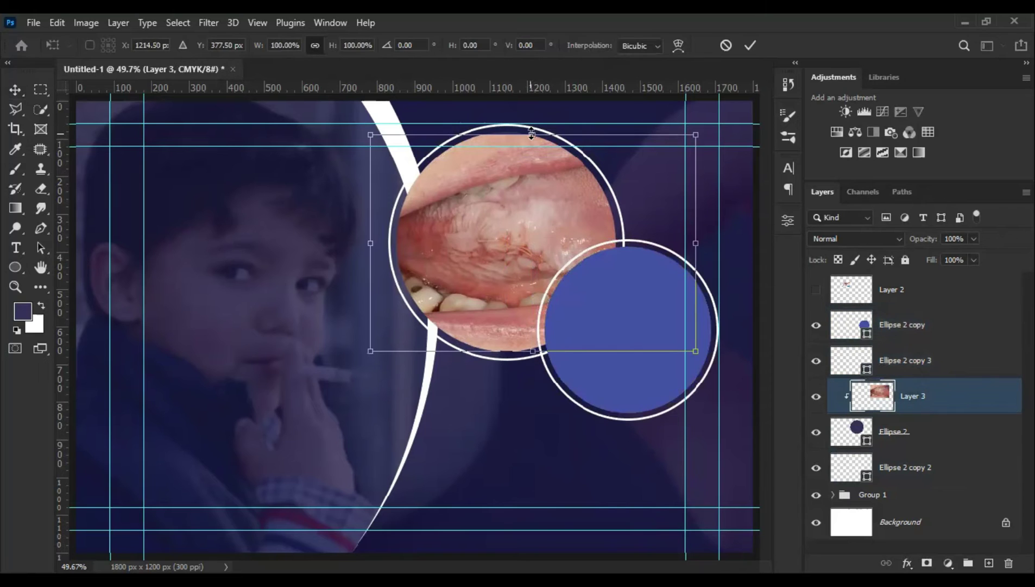
{"action": "key", "text": "Return"}
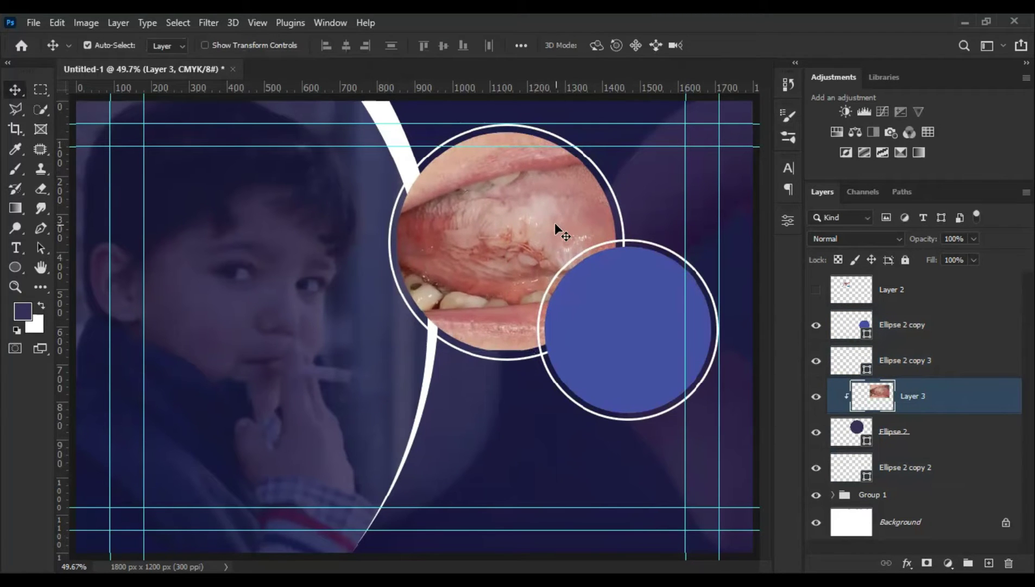
{"action": "key", "text": "ctrl+t"}
{"action": "key", "text": "ctrl+plus"}
{"action": "key", "text": "ctrl+plus"}
{"action": "scroll", "coordinate": [478, 300], "scroll_direction": "up", "scroll_amount": 5}
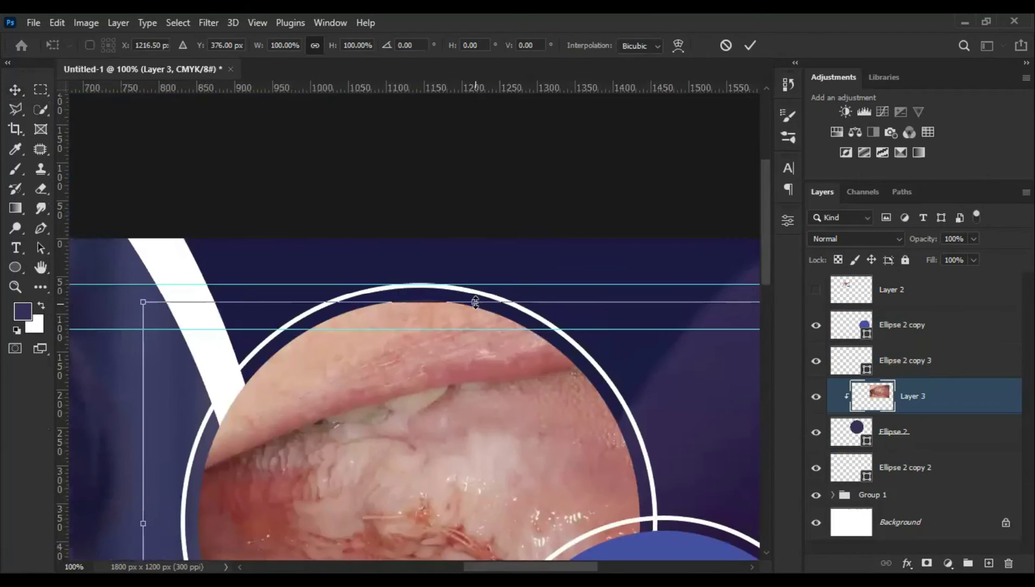
{"action": "key", "text": "Return"}
{"action": "key", "text": "ctrl+0"}
Shrink the blue circle and its ring together about their centre.
{"action": "left_click", "coordinate": [902, 360]}
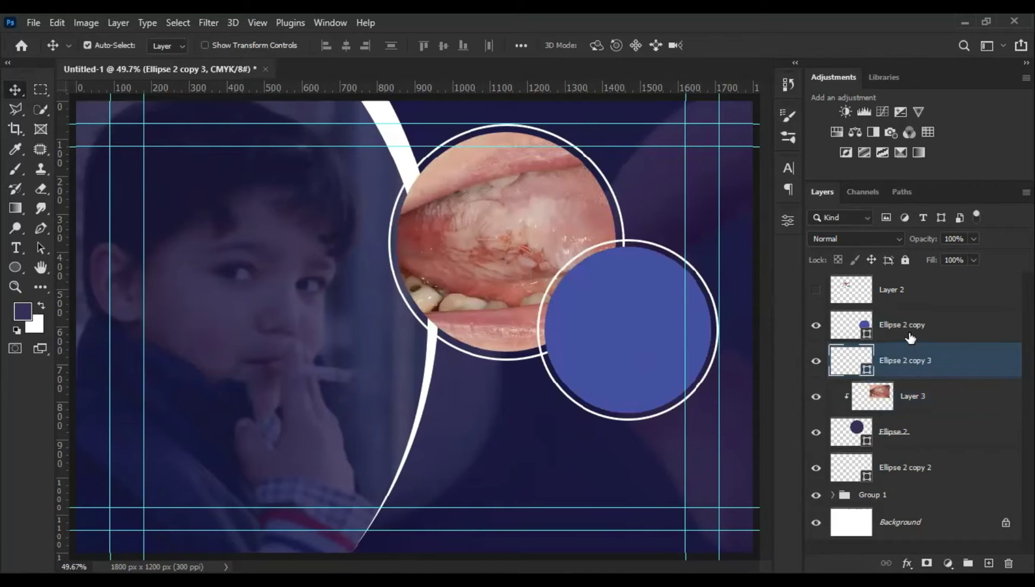
{"action": "left_click", "coordinate": [902, 325], "text": "shift"}
{"action": "key", "text": "ctrl+t"}
{"action": "left_click_drag", "start_coordinate": [535, 330], "coordinate": [543, 330]}
{"action": "key", "text": "Return"}
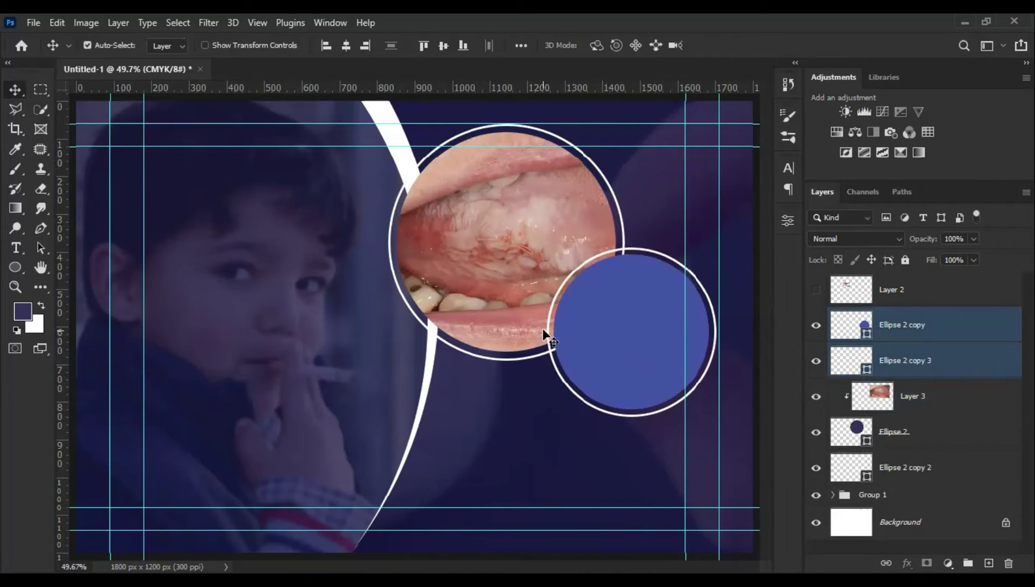
Show Layer 2, the child mouth photo, and clip it into the blue circle.
{"action": "left_click", "coordinate": [902, 289]}
{"action": "left_click", "coordinate": [816, 290]}
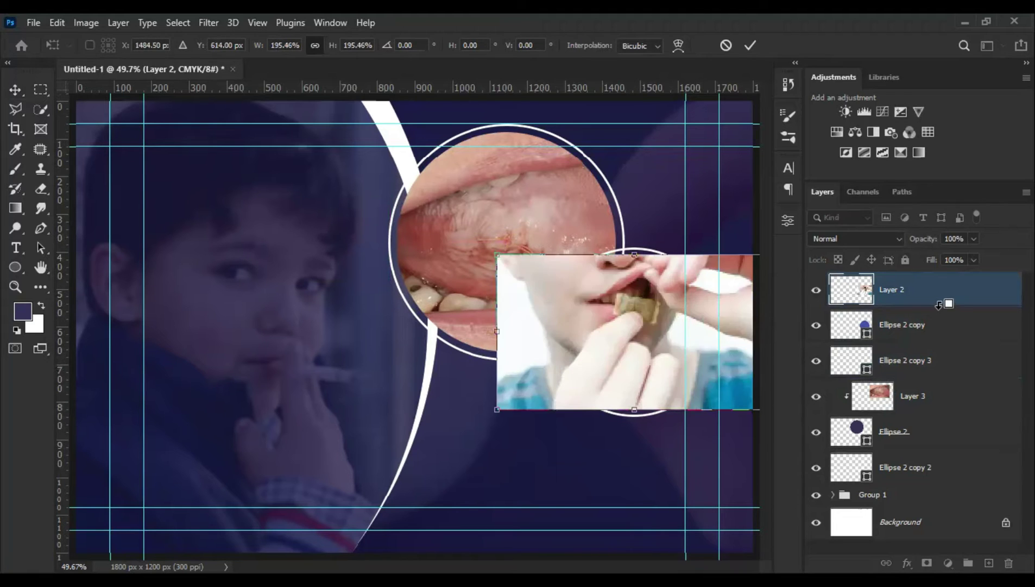
{"action": "left_click", "coordinate": [939, 304], "text": "alt"}
{"action": "left_click", "coordinate": [902, 325]}
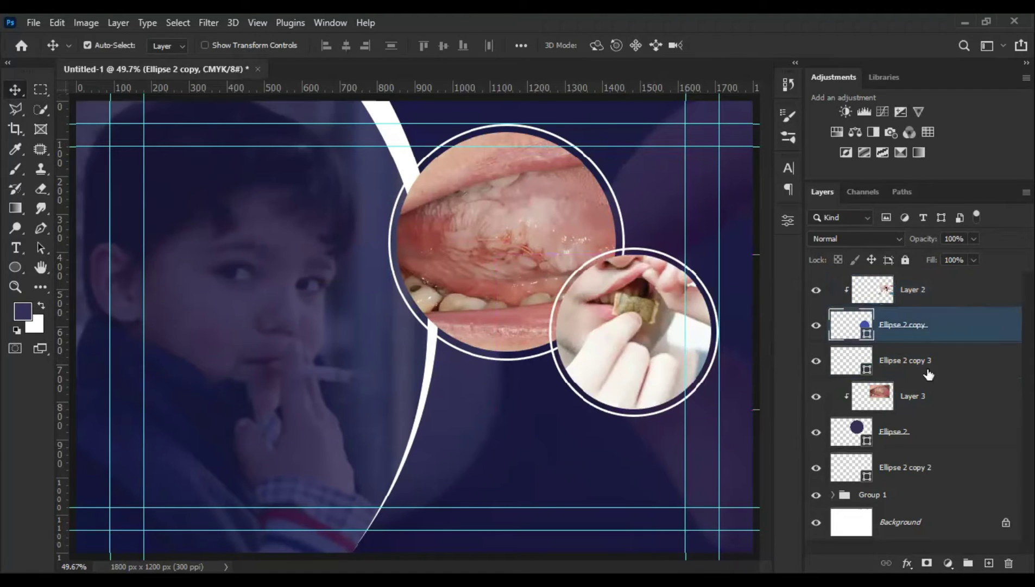
{"action": "left_click", "coordinate": [902, 361], "text": "shift"}
{"action": "left_click", "coordinate": [667, 375]}
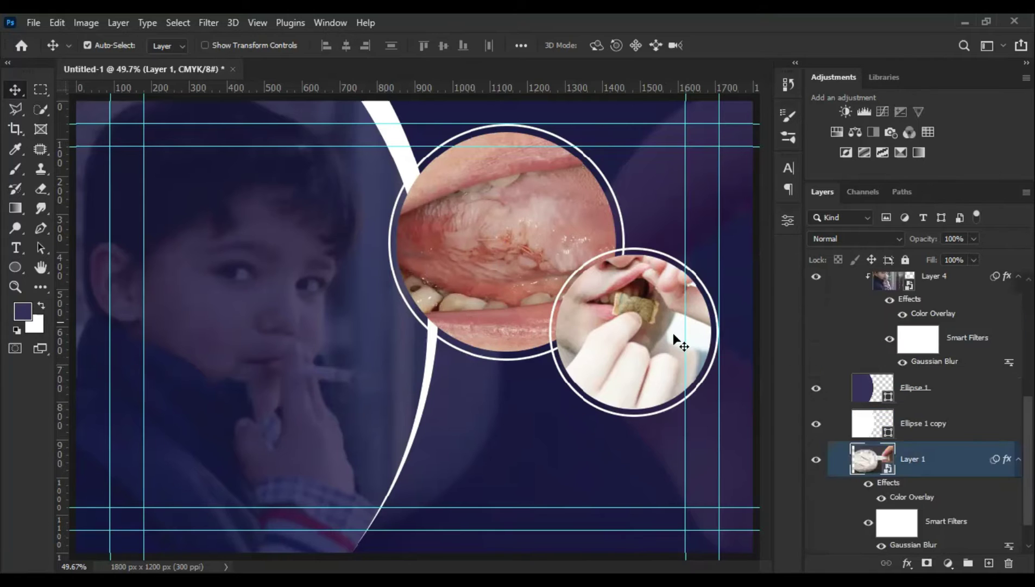
{"action": "scroll", "coordinate": [918, 386], "scroll_direction": "up", "scroll_amount": 3}
Draw a 1801x72 px rectangle across the poster bottom filled with dark navy.
{"action": "left_click", "coordinate": [935, 450]}
{"action": "left_click", "coordinate": [15, 267]}
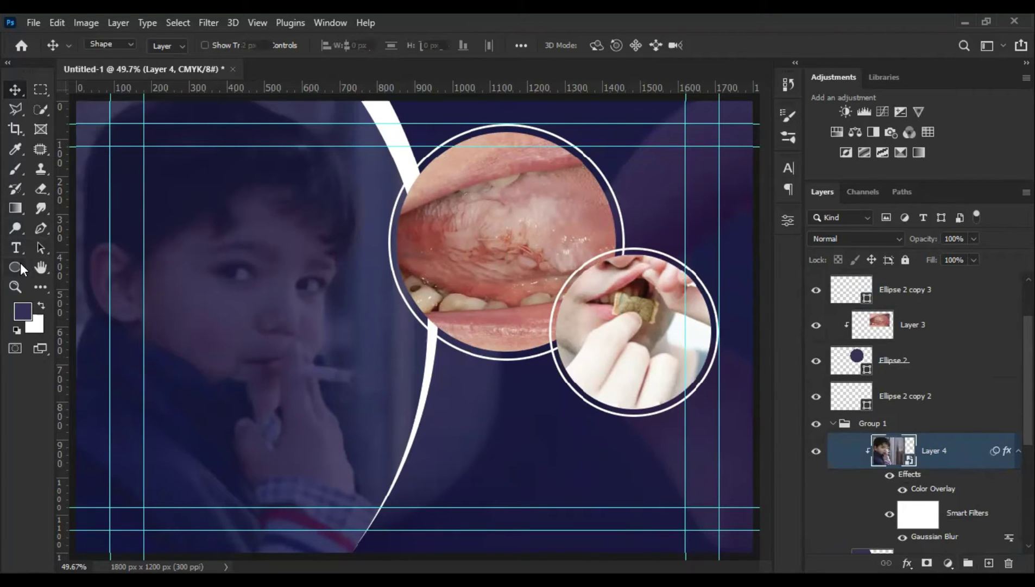
{"action": "left_click", "coordinate": [76, 268]}
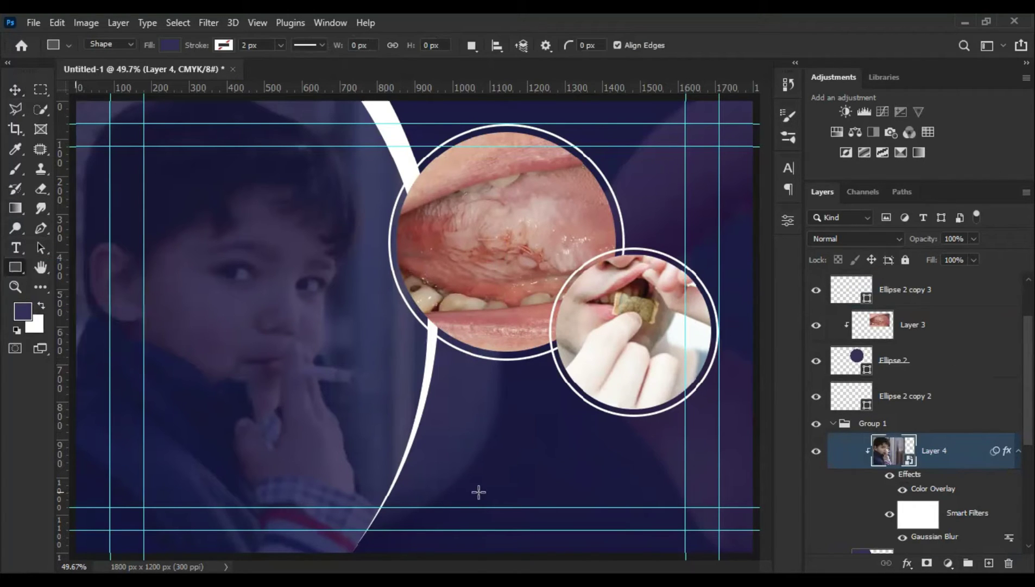
{"action": "left_click_drag", "start_coordinate": [74, 491], "coordinate": [754, 519]}
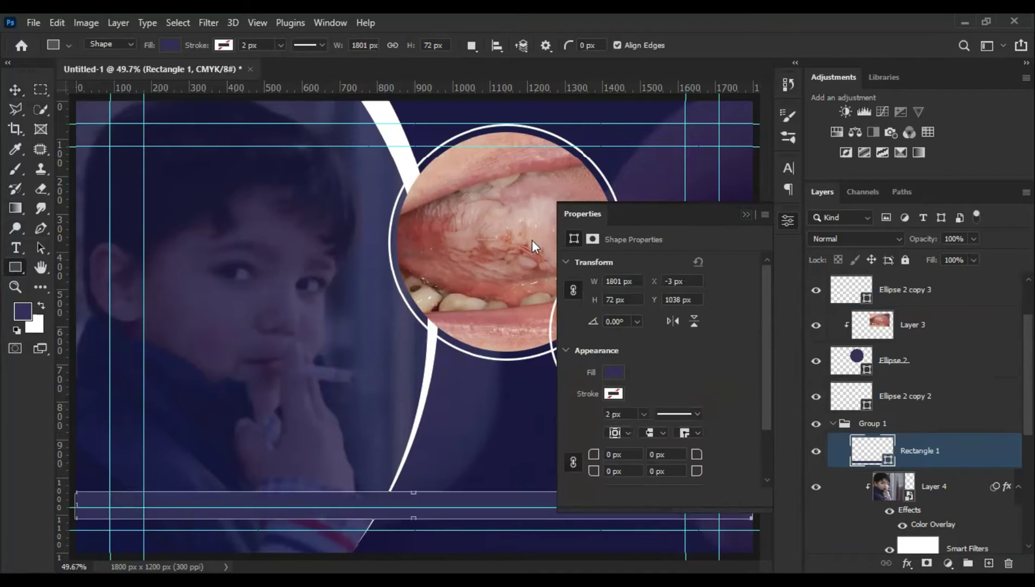
{"action": "left_click", "coordinate": [614, 372]}
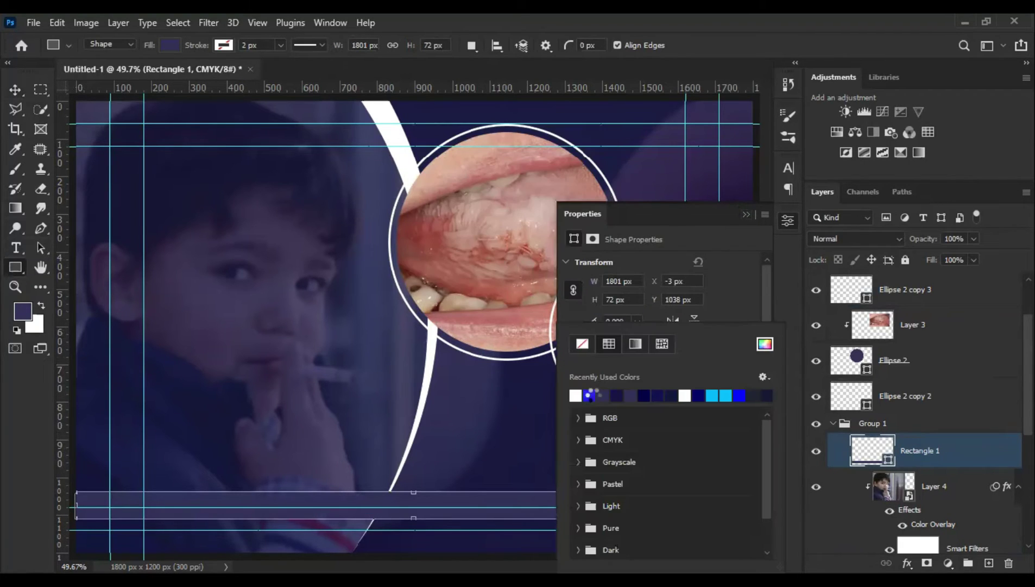
{"action": "left_click", "coordinate": [644, 395]}
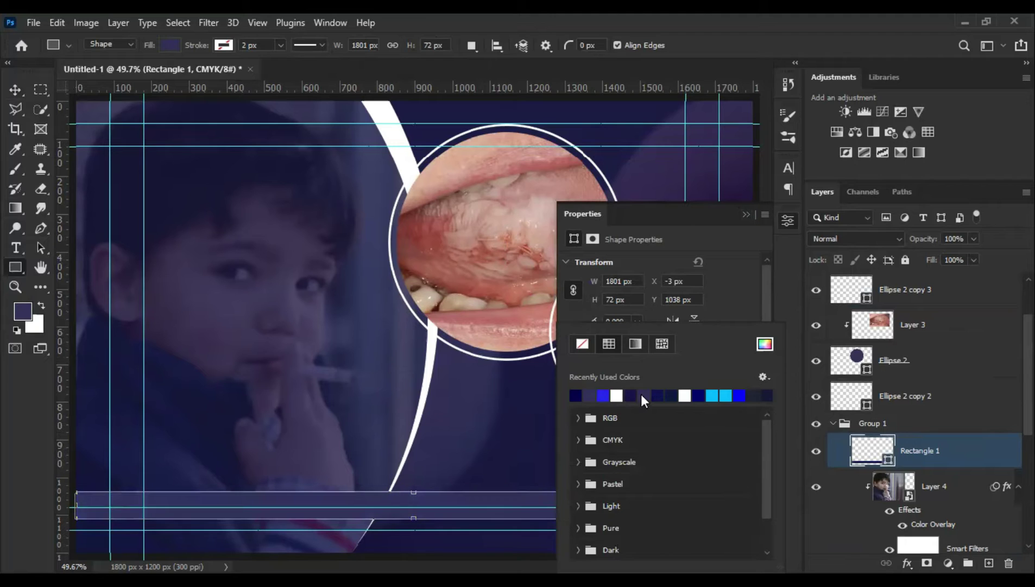
{"action": "left_click", "coordinate": [746, 215]}
{"action": "key", "text": "v"}
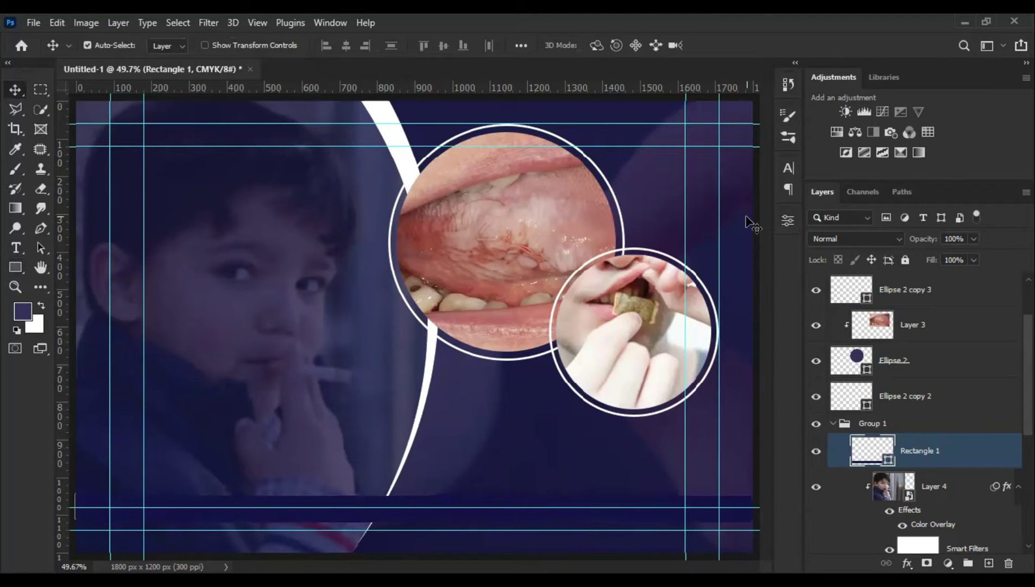
{"action": "left_click", "coordinate": [246, 218]}
Select the inset layers and place a new text point above the boy's head.
{"action": "scroll", "coordinate": [923, 380], "scroll_direction": "up", "scroll_amount": 3}
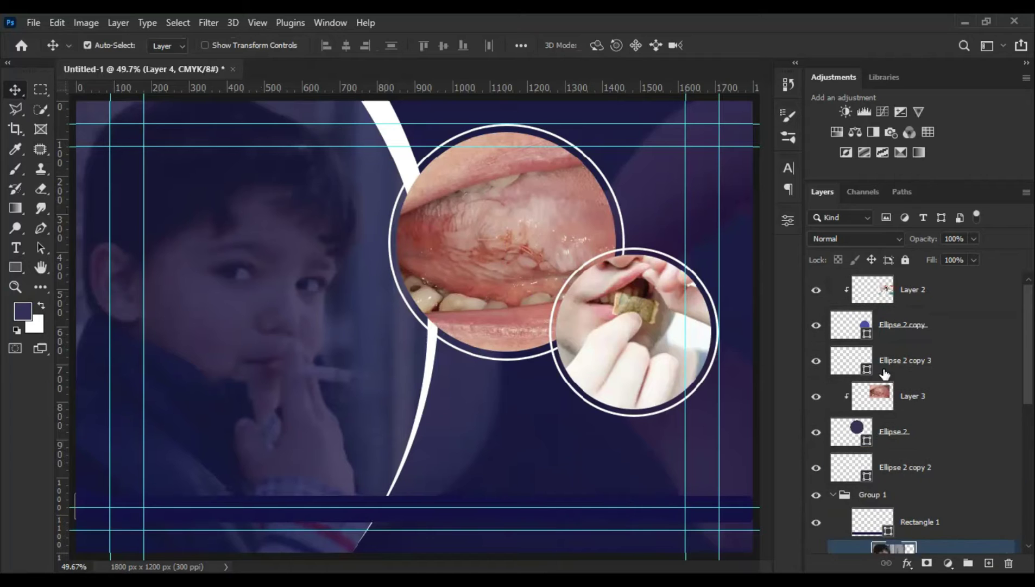
{"action": "left_click", "coordinate": [937, 296]}
{"action": "left_click", "coordinate": [894, 462], "text": "shift"}
{"action": "left_click", "coordinate": [832, 300]}
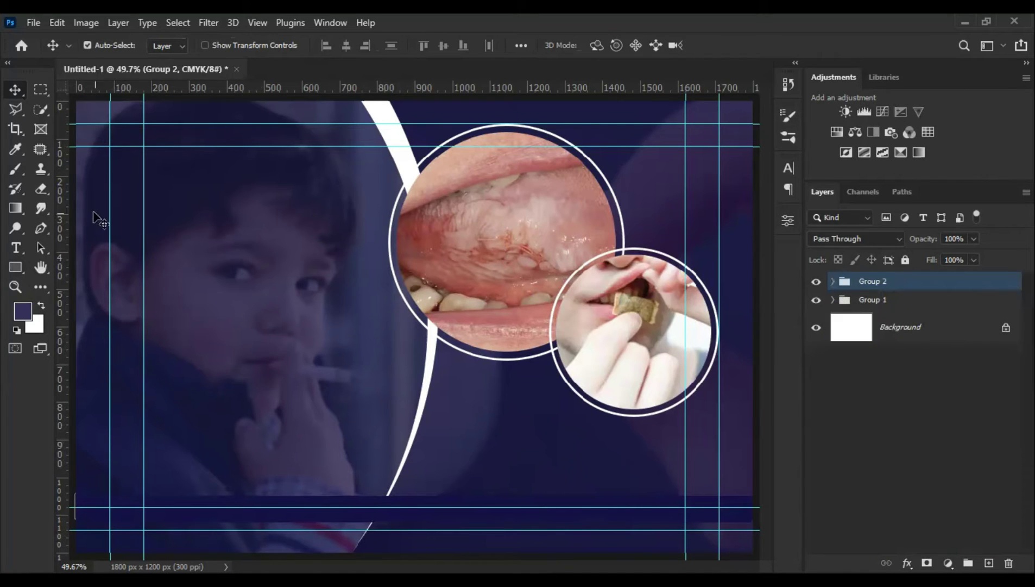
{"action": "key", "text": "t"}
{"action": "left_click", "coordinate": [212, 165]}
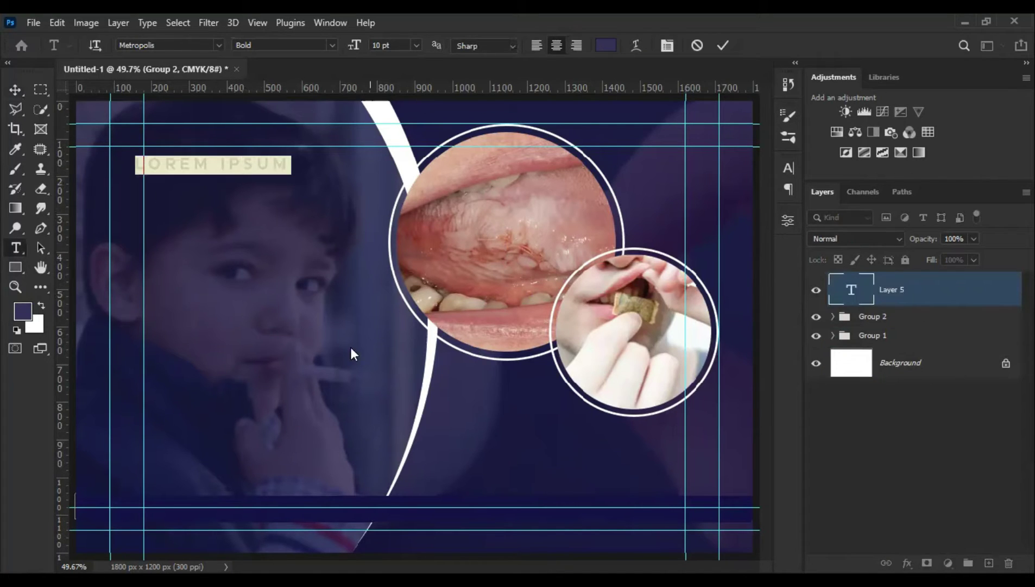
Paste 'dear pm pakistan' as cyan text and move it onto the top guide.
{"action": "key", "text": "alt+Tab"}
{"action": "key", "text": "ctrl+c"}
{"action": "key", "text": "alt+Tab"}
{"action": "key", "text": "ctrl+v"}
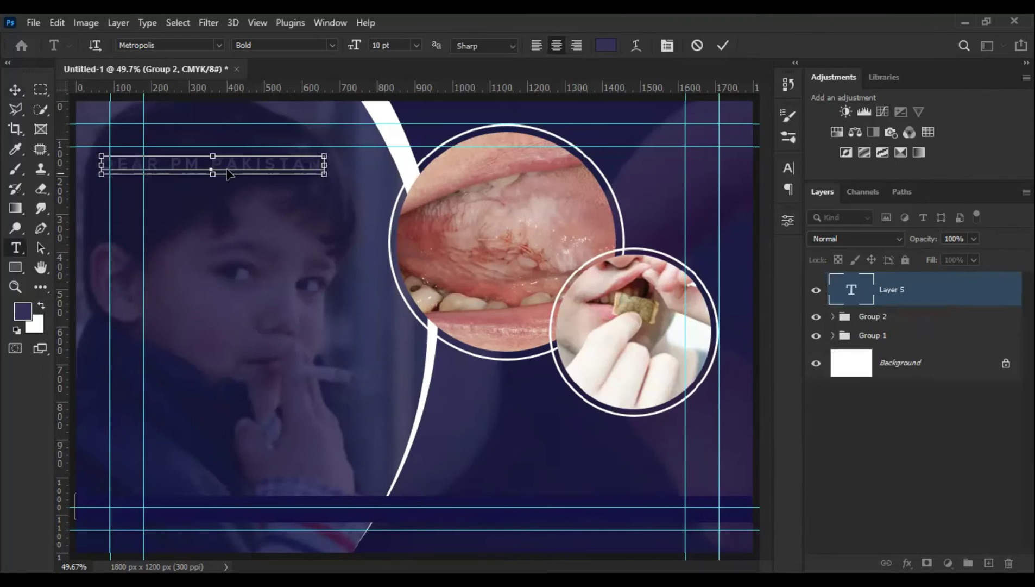
{"action": "key", "text": "ctrl+a"}
{"action": "left_click", "coordinate": [606, 45]}
{"action": "left_click", "coordinate": [857, 176]}
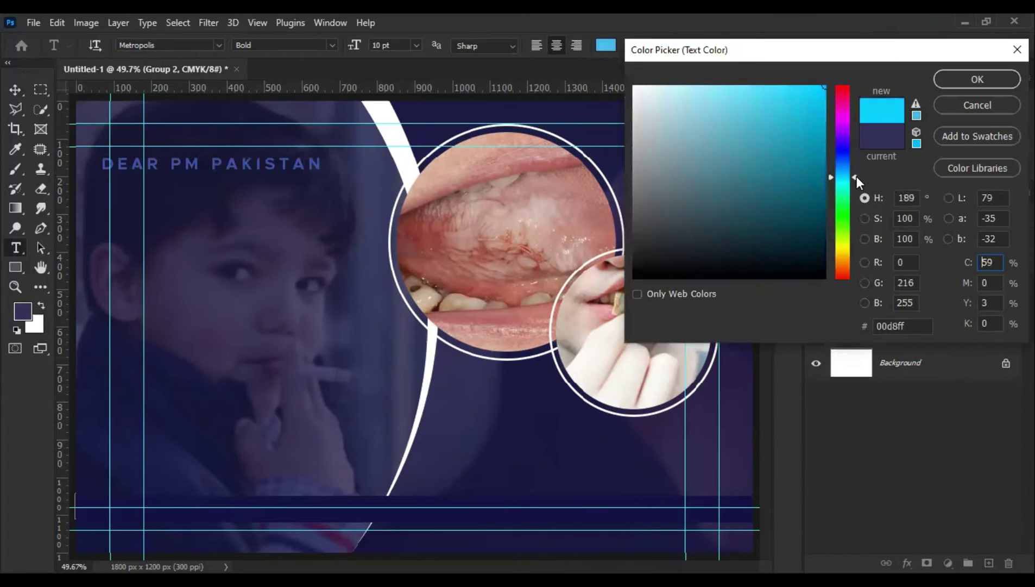
{"action": "left_click", "coordinate": [966, 83]}
{"action": "key", "text": "ctrl+Return"}
{"action": "key", "text": "v"}
{"action": "left_click_drag", "start_coordinate": [233, 166], "coordinate": [245, 139]}
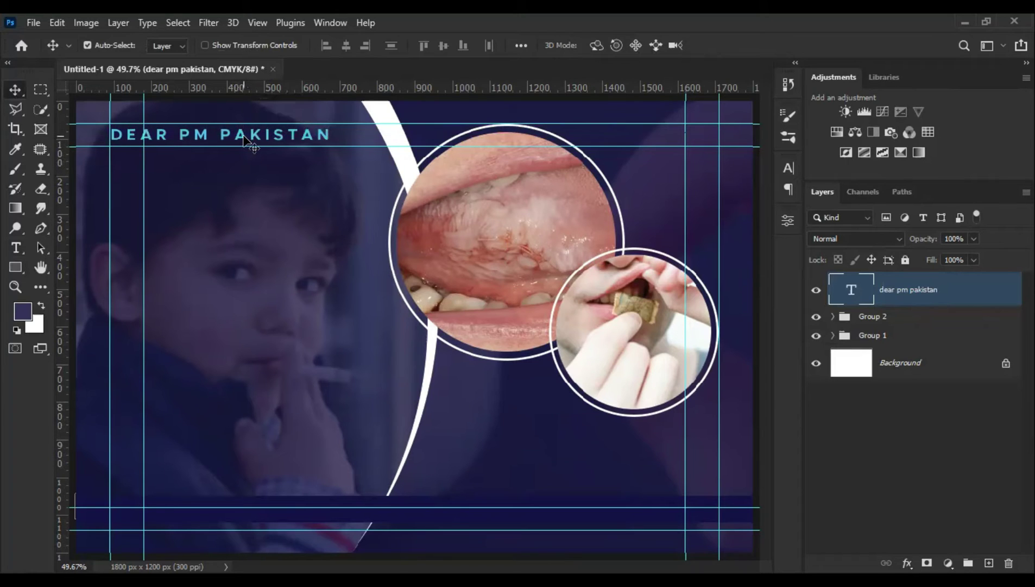
Set the DEAR PM PAKISTAN line's tracking to 40.
{"action": "double_click", "coordinate": [851, 289]}
{"action": "left_click", "coordinate": [788, 220]}
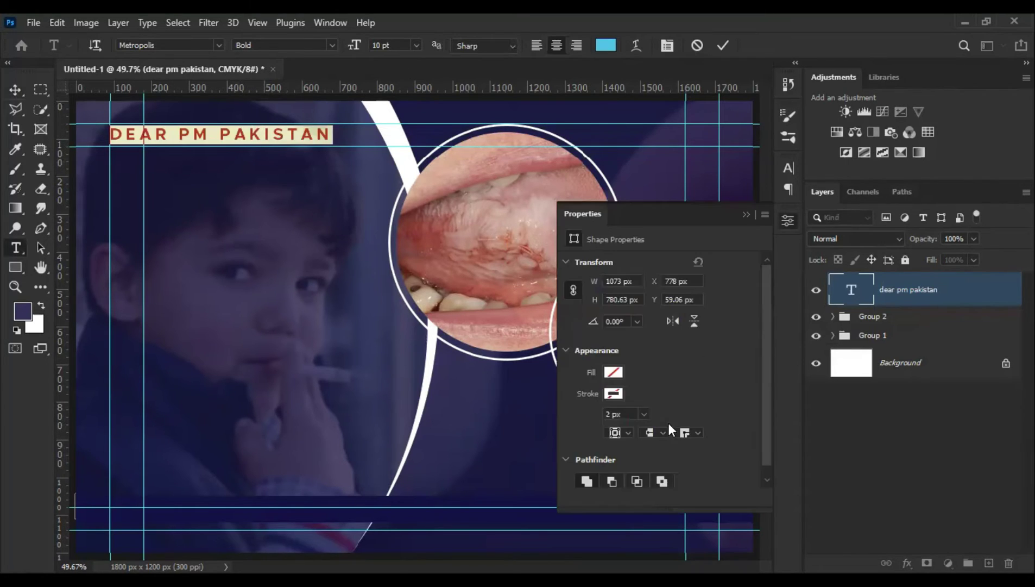
{"action": "left_click", "coordinate": [686, 428]}
{"action": "scroll", "coordinate": [687, 428], "scroll_direction": "down", "scroll_amount": 5}
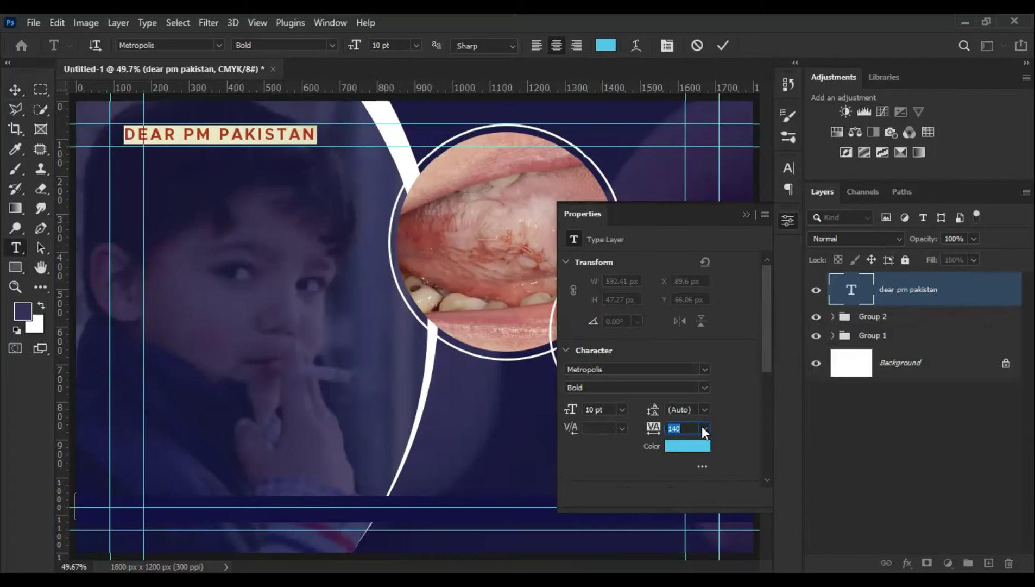
{"action": "left_click", "coordinate": [705, 428]}
{"action": "type", "text": "40"}
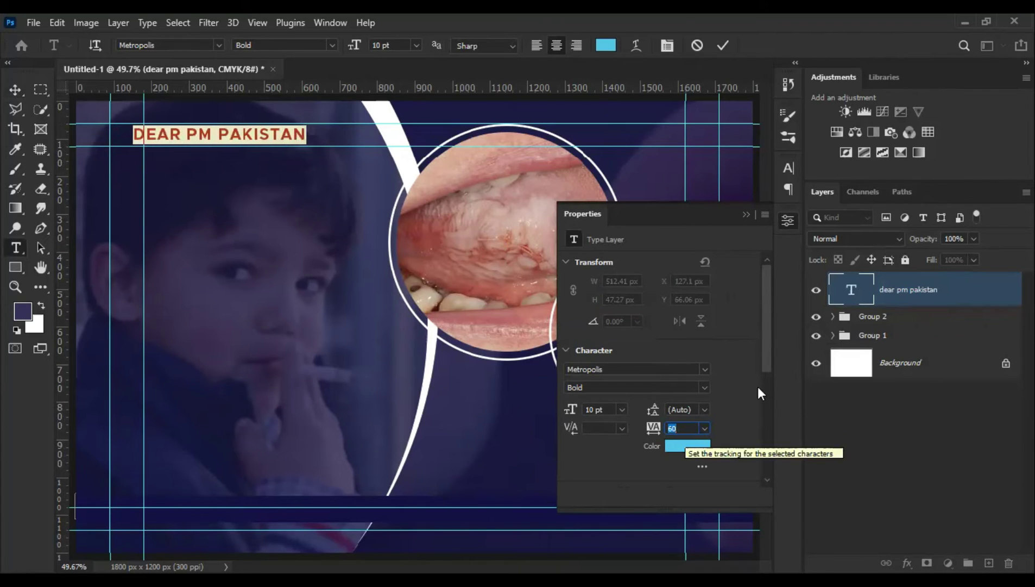
{"action": "left_click", "coordinate": [746, 214]}
{"action": "key", "text": "ctrl+Return"}
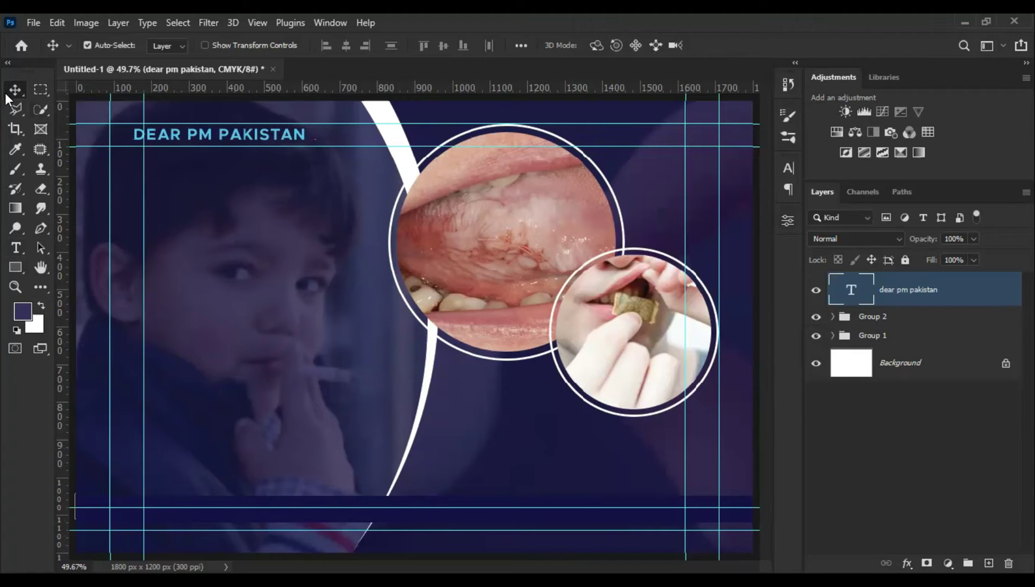
Create a WHY text layer over the boy's face, copying the word from the notes.
{"action": "key", "text": "t"}
{"action": "left_click", "coordinate": [219, 263]}
{"action": "key", "text": "alt+Tab"}
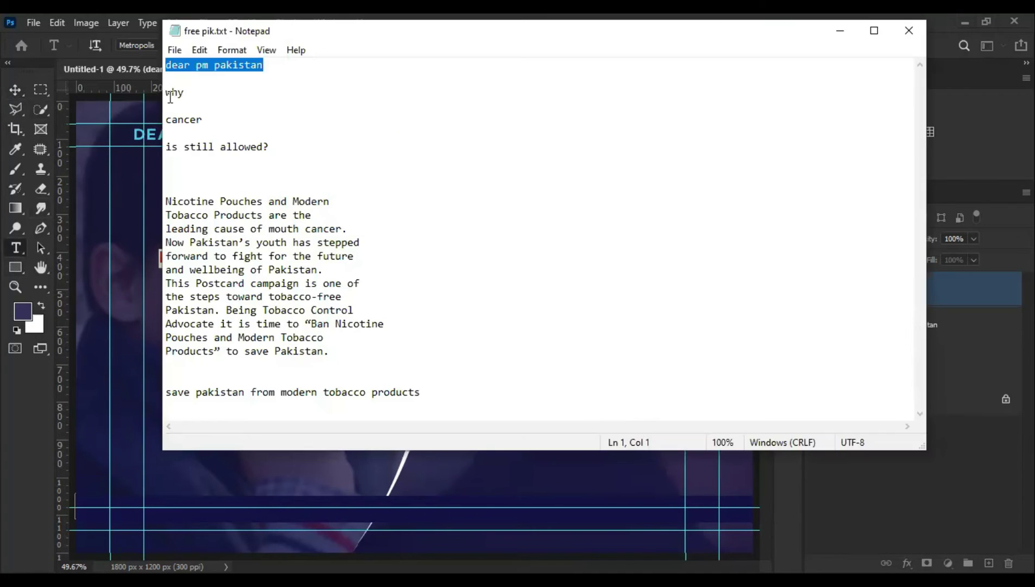
{"action": "left_click", "coordinate": [188, 94]}
{"action": "key", "text": "ctrl+c"}
{"action": "key", "text": "alt+Tab"}
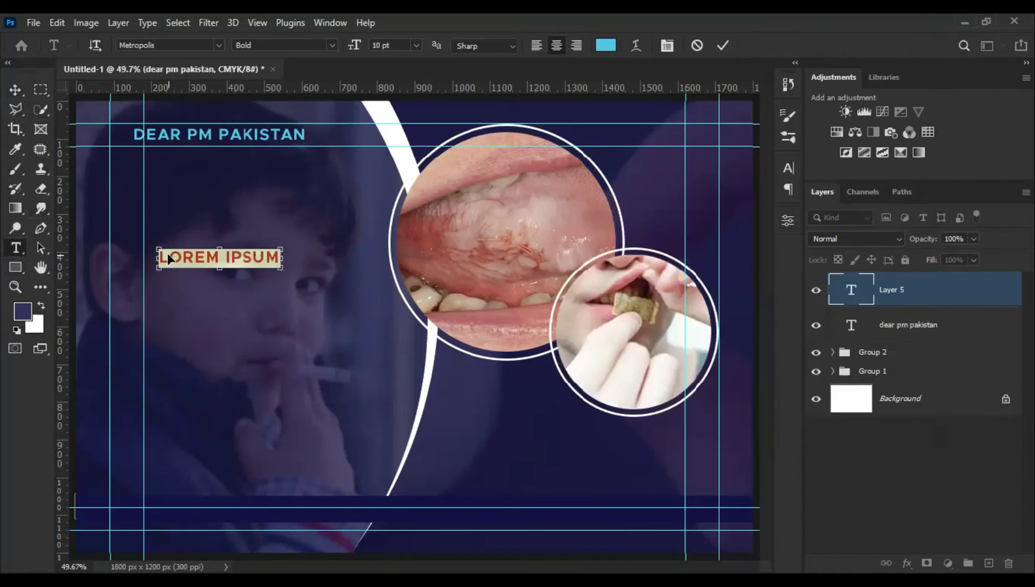
{"action": "key", "text": "ctrl+v"}
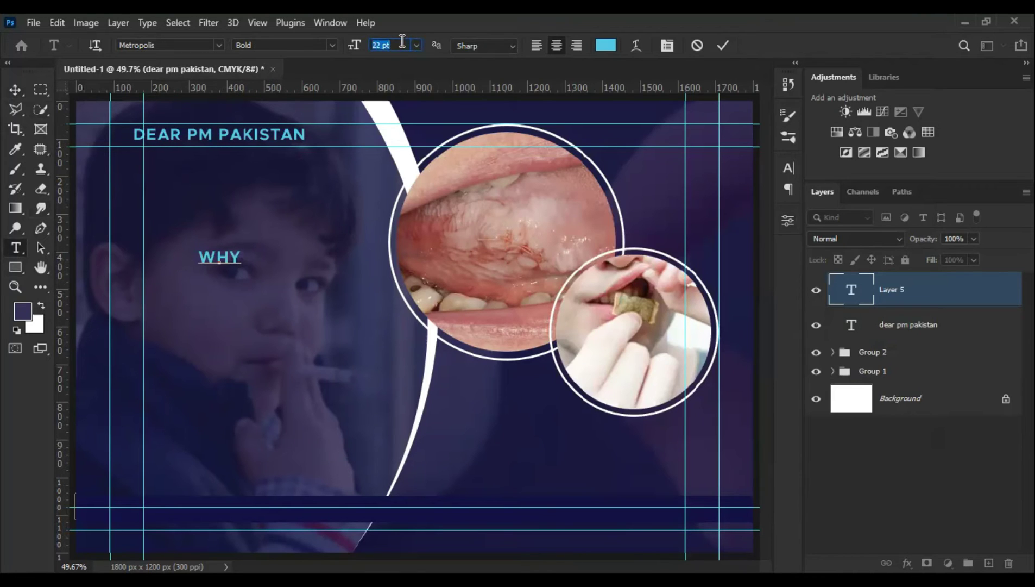
Enlarge WHY to 30 pt, move it below the greeting, and duplicate it below.
{"action": "double_click", "coordinate": [219, 255]}
{"action": "left_click", "coordinate": [383, 45]}
{"action": "type", "text": "30"}
{"action": "key", "text": "Return"}
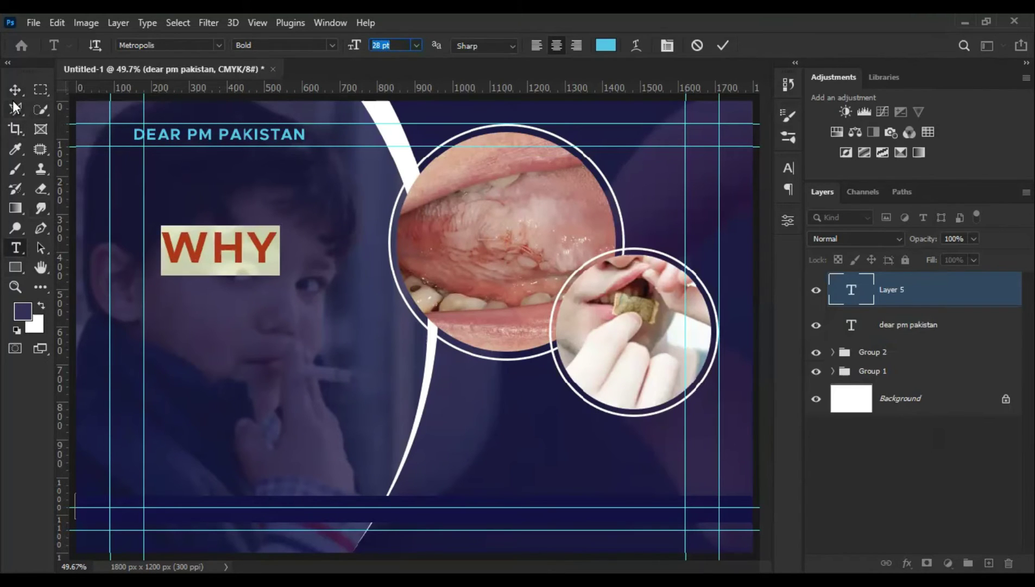
{"action": "left_click", "coordinate": [16, 90]}
{"action": "left_click_drag", "start_coordinate": [232, 180], "coordinate": [232, 110]}
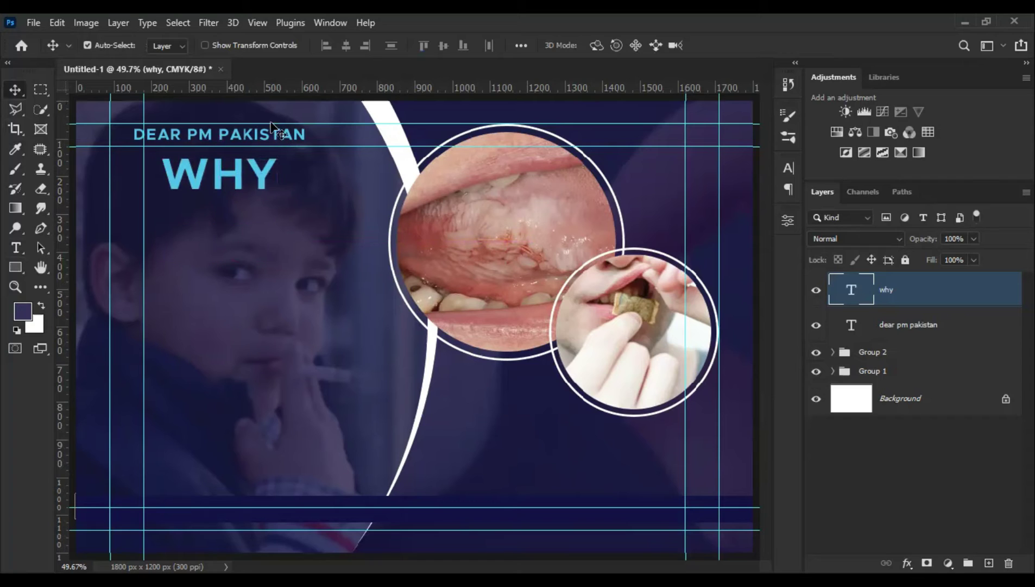
{"action": "left_click_drag", "start_coordinate": [242, 185], "coordinate": [241, 263]}
Replace the middle WHY with CANCER, pasted from the notes, in red.
{"action": "double_click", "coordinate": [851, 325]}
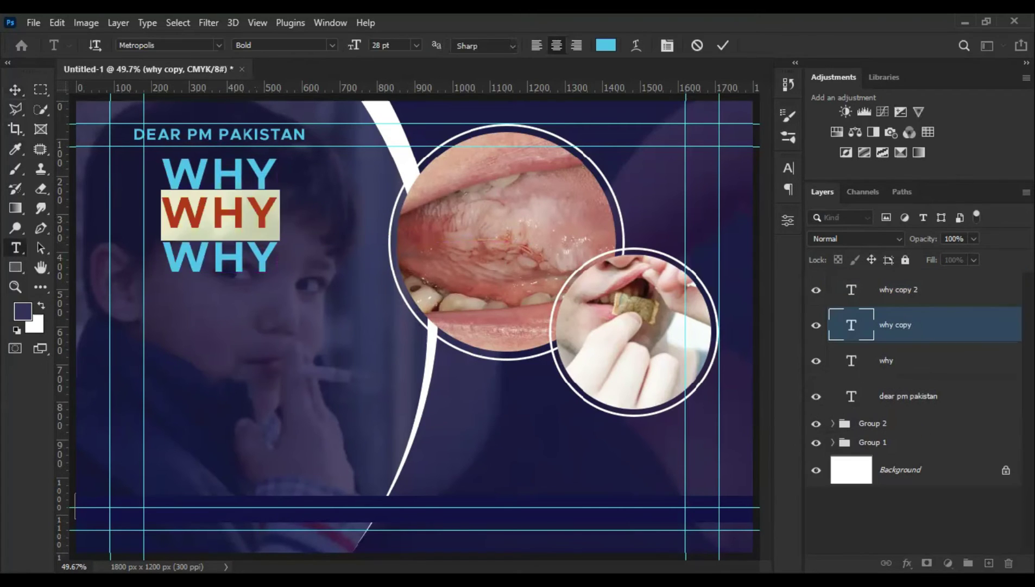
{"action": "key", "text": "alt+Tab"}
{"action": "key", "text": "ctrl+c"}
{"action": "key", "text": "alt+Tab"}
{"action": "key", "text": "ctrl+v"}
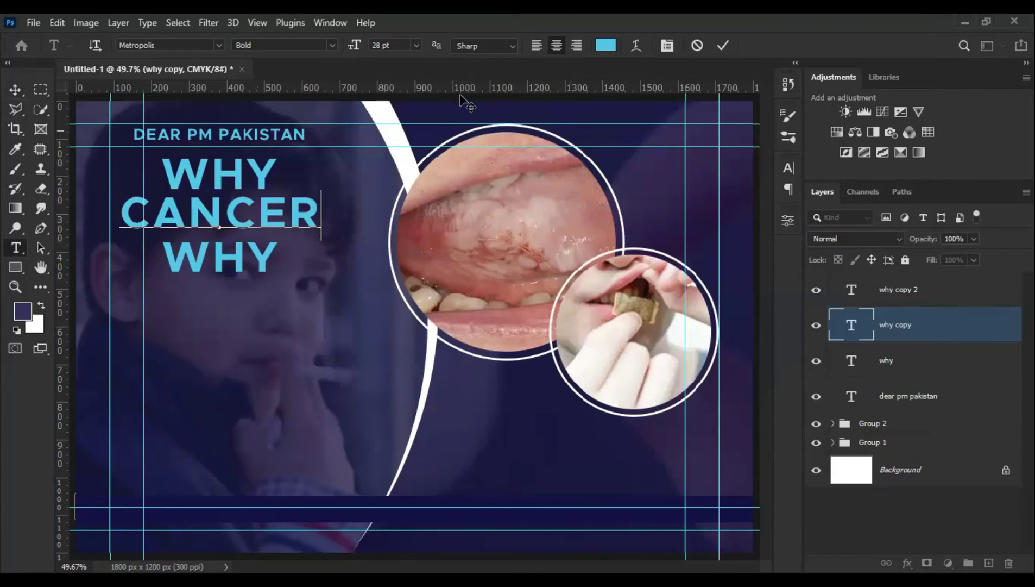
{"action": "left_click", "coordinate": [607, 45]}
{"action": "left_click_drag", "start_coordinate": [843, 174], "coordinate": [851, 74]}
{"action": "left_click", "coordinate": [978, 81]}
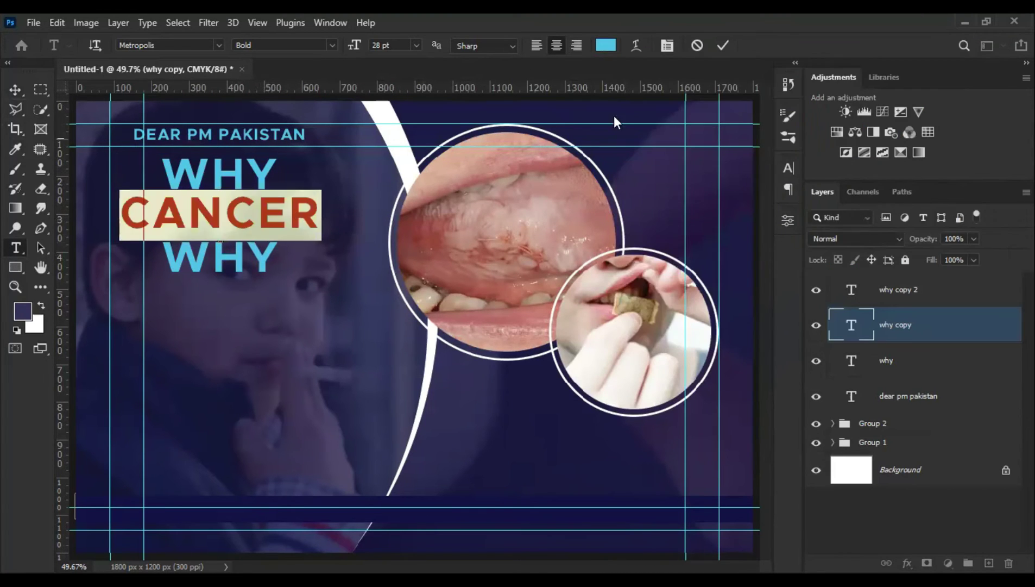
Set CANCER to pure red with the Black font weight.
{"action": "left_click", "coordinate": [607, 45]}
{"action": "left_click_drag", "start_coordinate": [843, 174], "coordinate": [850, 74]}
{"action": "left_click", "coordinate": [977, 86]}
{"action": "left_click", "coordinate": [332, 45]}
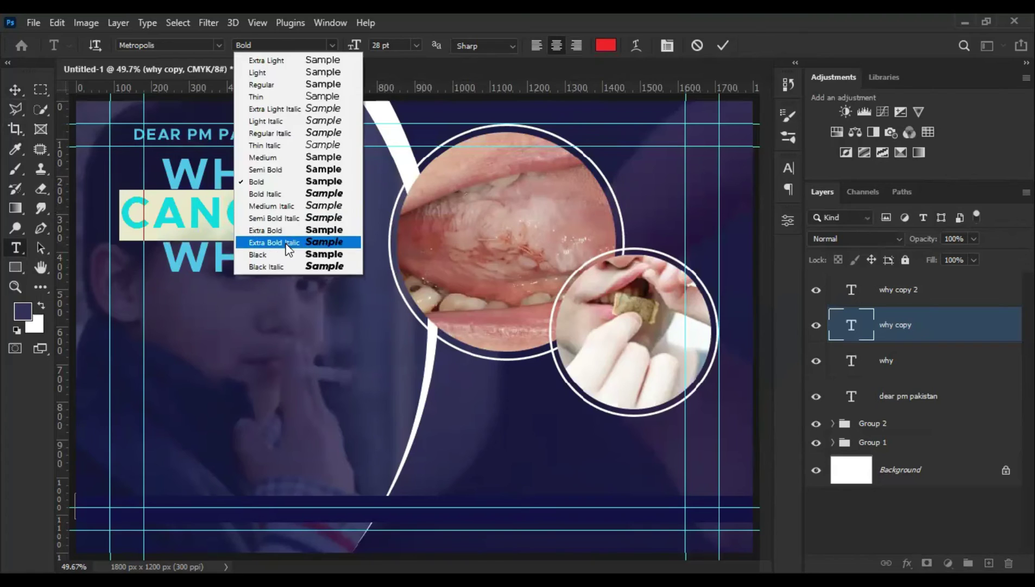
{"action": "left_click", "coordinate": [261, 253]}
{"action": "left_click", "coordinate": [15, 90]}
Select the bottom WHY for editing and highlight 'is still allowed?' in Notepad.
{"action": "left_click", "coordinate": [214, 264]}
{"action": "double_click", "coordinate": [215, 263]}
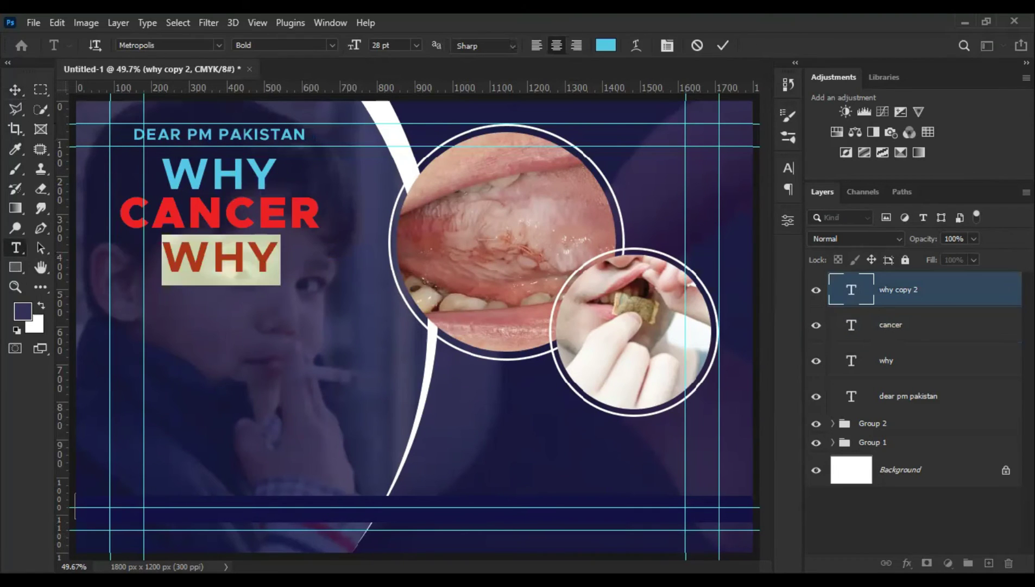
{"action": "key", "text": "alt+Tab"}
{"action": "left_click_drag", "start_coordinate": [166, 146], "coordinate": [282, 148]}
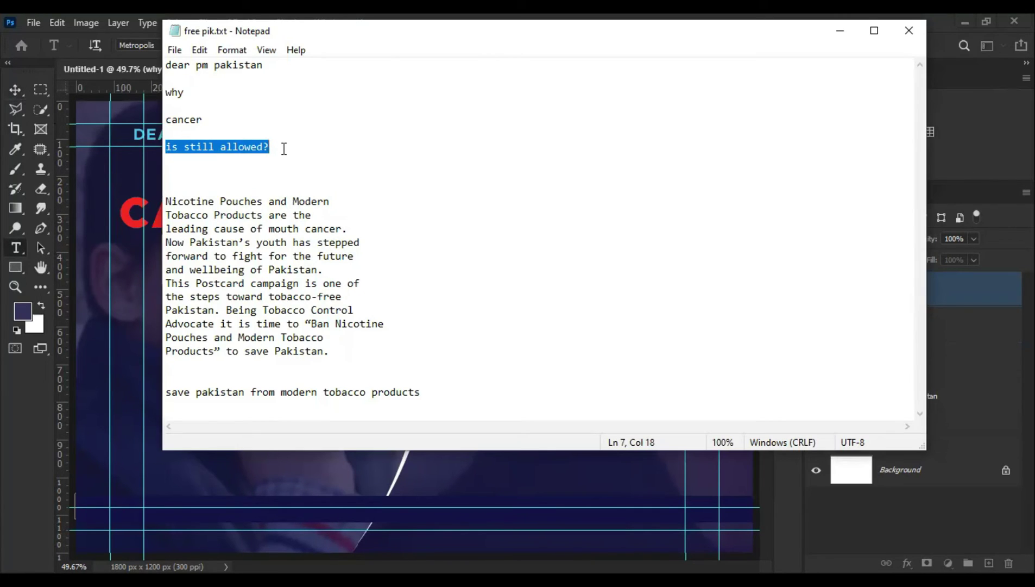
Paste 'is still allowed?' over the bottom WHY at 22 pt, Semi Bold weight.
{"action": "key", "text": "alt+Tab"}
{"action": "key", "text": "ctrl+v"}
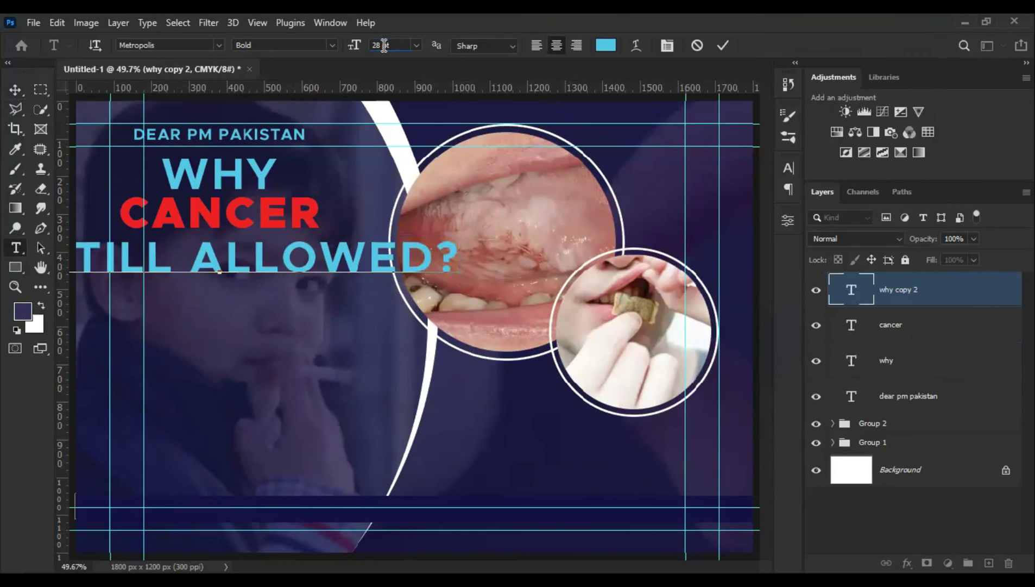
{"action": "key", "text": "BackSpace"}
{"action": "key", "text": "ctrl+shift+Left"}
{"action": "key", "text": "ctrl+shift+Left"}
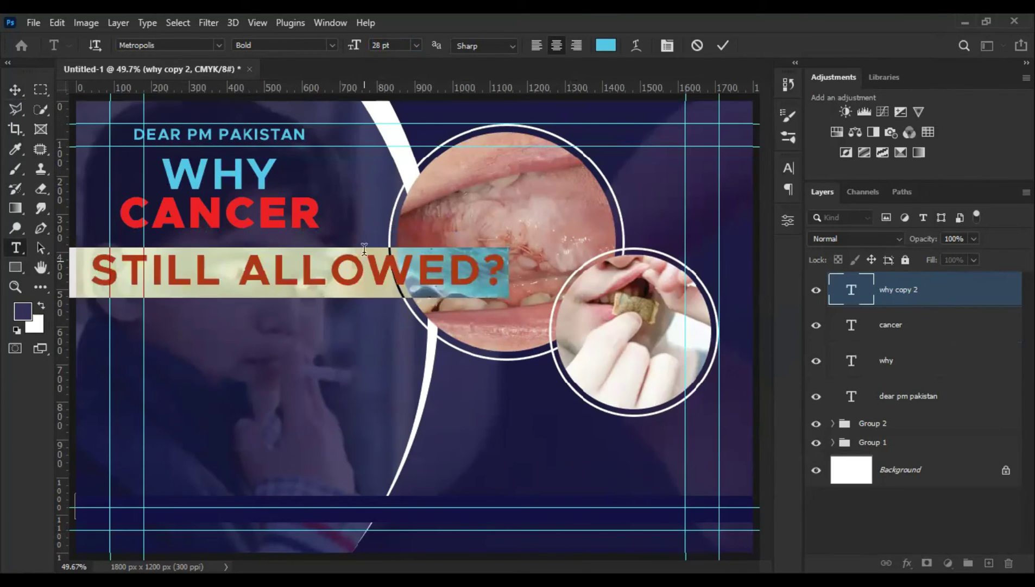
{"action": "type", "text": "22"}
{"action": "key", "text": "Return"}
{"action": "left_click", "coordinate": [327, 45]}
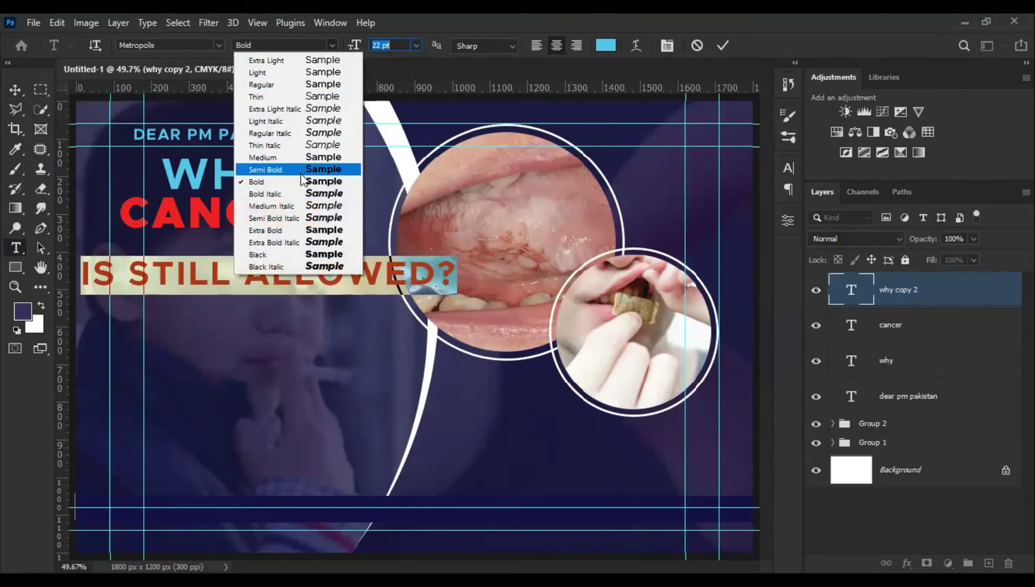
{"action": "left_click", "coordinate": [325, 154]}
{"action": "left_click", "coordinate": [333, 46]}
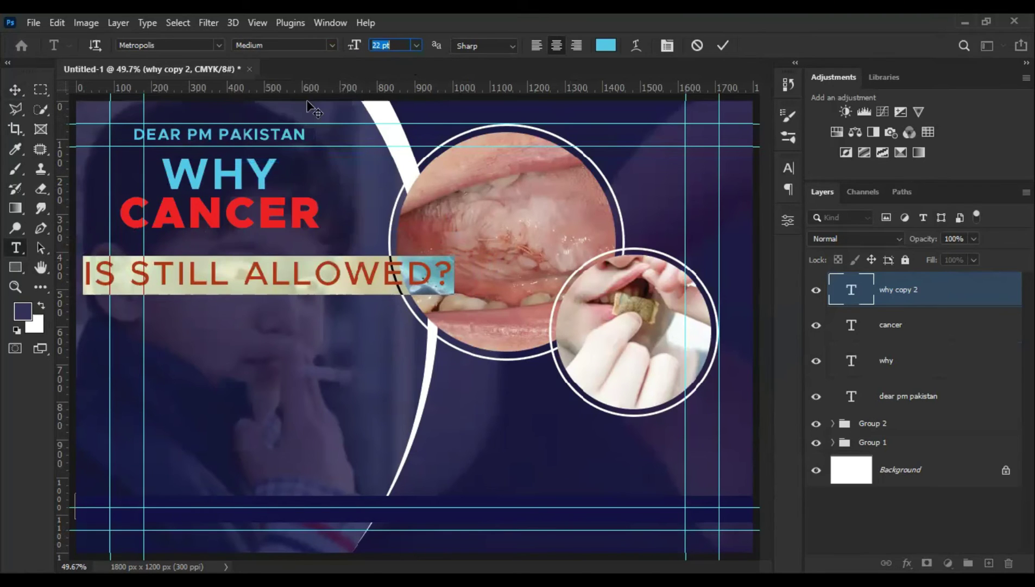
{"action": "left_click", "coordinate": [333, 46]}
{"action": "left_click", "coordinate": [304, 167]}
{"action": "left_click", "coordinate": [16, 89]}
Move and scale the IS STILL ALLOWED? line to sit under CANCER.
{"action": "left_click_drag", "start_coordinate": [125, 207], "coordinate": [109, 187]}
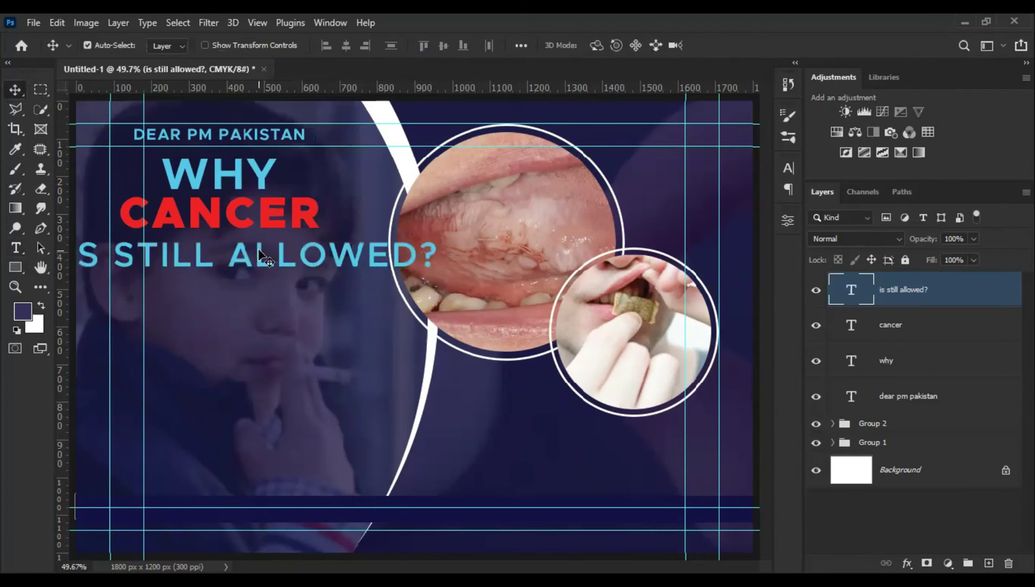
{"action": "key", "text": "ctrl+t"}
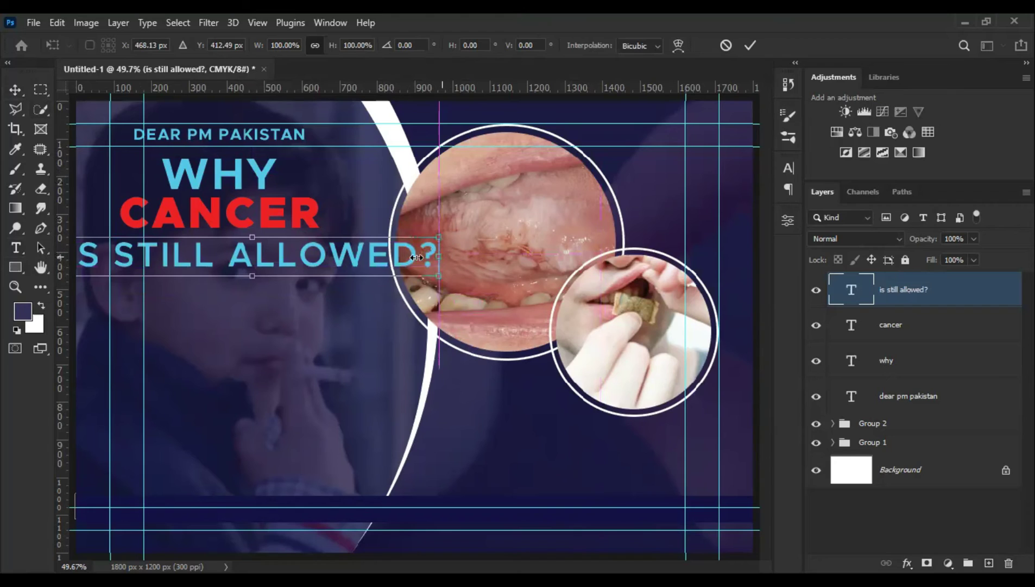
{"action": "left_click_drag", "start_coordinate": [399, 259], "coordinate": [279, 255]}
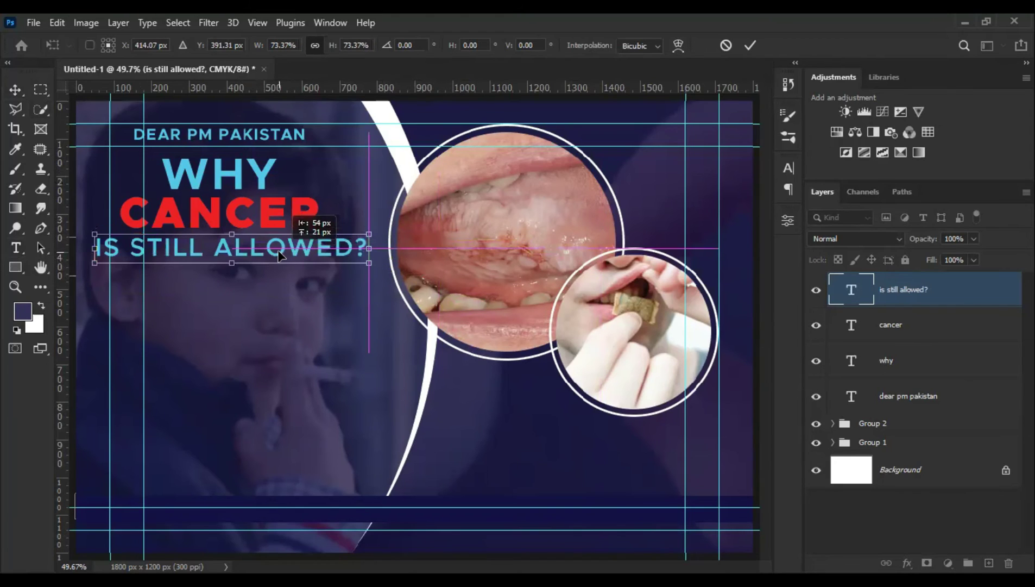
{"action": "left_click_drag", "start_coordinate": [369, 248], "coordinate": [359, 247]}
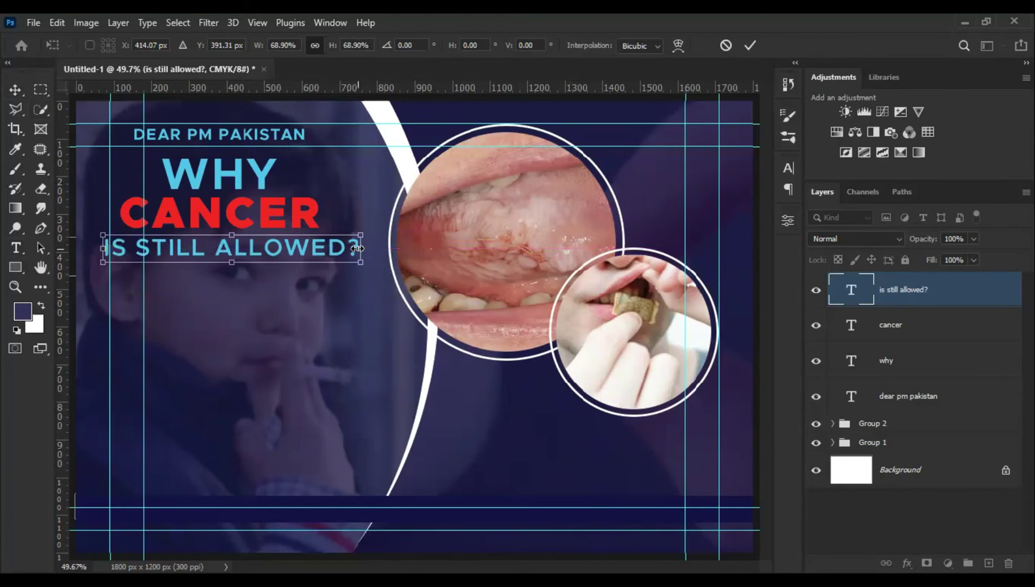
{"action": "key", "text": "Return"}
Shrink CANCER slightly and nudge IS STILL ALLOWED? right to centre the lines.
{"action": "left_click", "coordinate": [296, 214]}
{"action": "key", "text": "ctrl+t"}
{"action": "left_click_drag", "start_coordinate": [326, 217], "coordinate": [313, 218]}
{"action": "key", "text": "Return"}
{"action": "left_click_drag", "start_coordinate": [255, 250], "coordinate": [266, 249]}
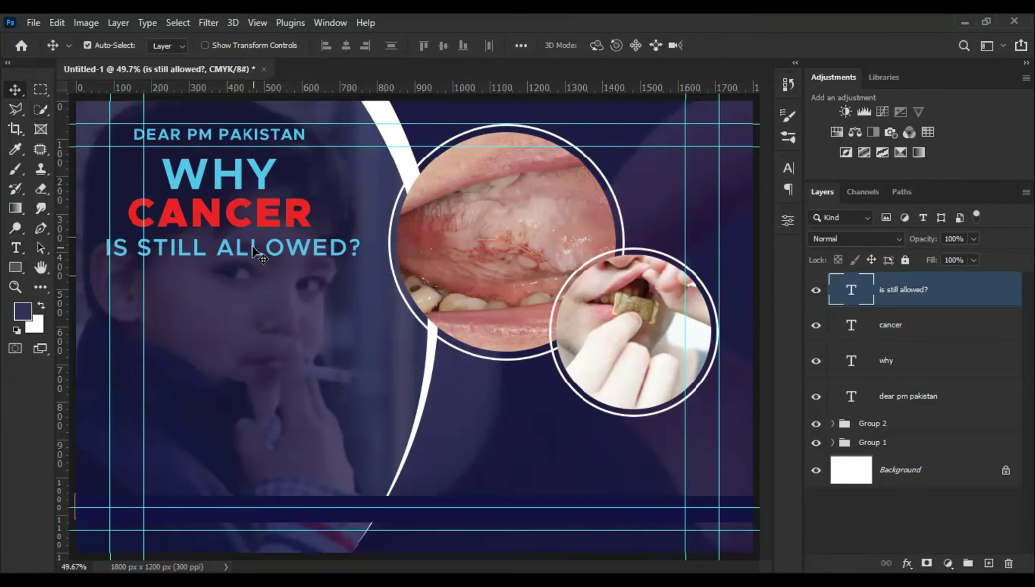
{"action": "left_click", "coordinate": [244, 209]}
Centre the four headline text layers horizontally on the poster.
{"action": "left_click", "coordinate": [908, 395]}
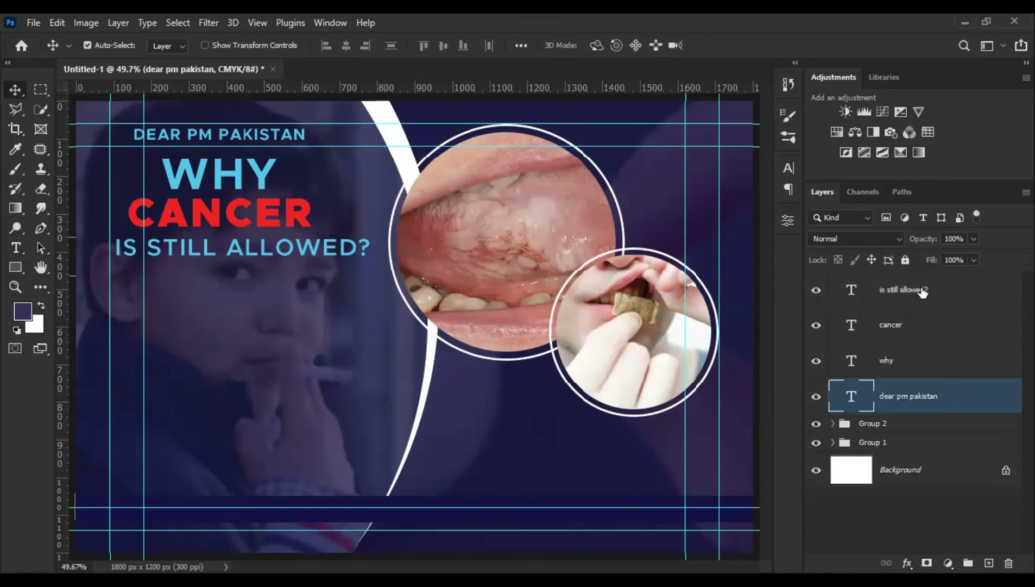
{"action": "left_click", "coordinate": [903, 290], "text": "shift"}
{"action": "left_click", "coordinate": [346, 45]}
Create a text layer with the 'SAVE PAKISTAN FROM MODERN TOBACCO PRODUCTS' tagline copied from the notes.
{"action": "left_click", "coordinate": [260, 340]}
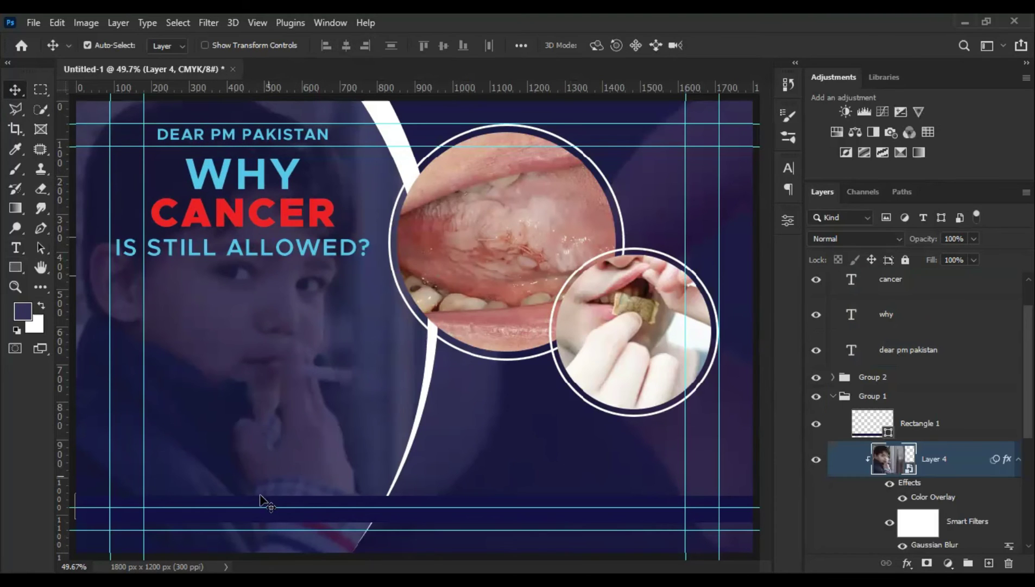
{"action": "left_click", "coordinate": [22, 251]}
{"action": "left_click", "coordinate": [277, 418]}
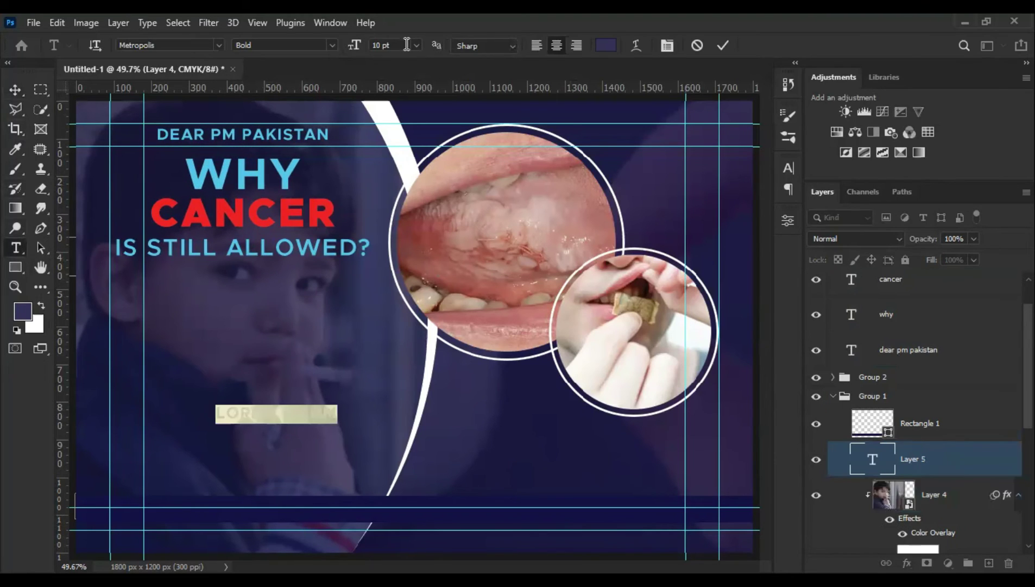
{"action": "key", "text": "alt+Tab"}
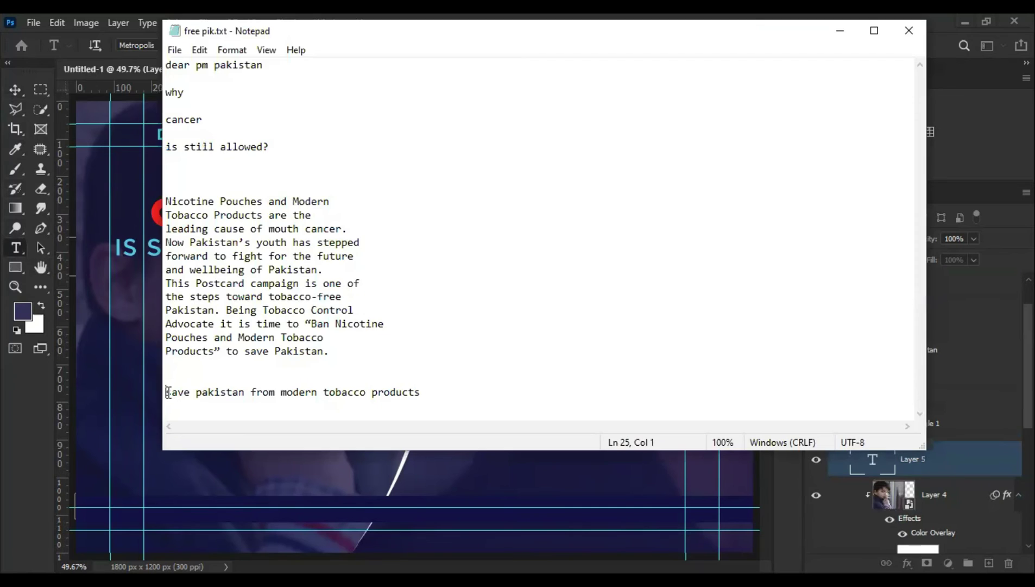
{"action": "key", "text": "shift+End"}
{"action": "key", "text": "ctrl+c"}
{"action": "key", "text": "alt+Tab"}
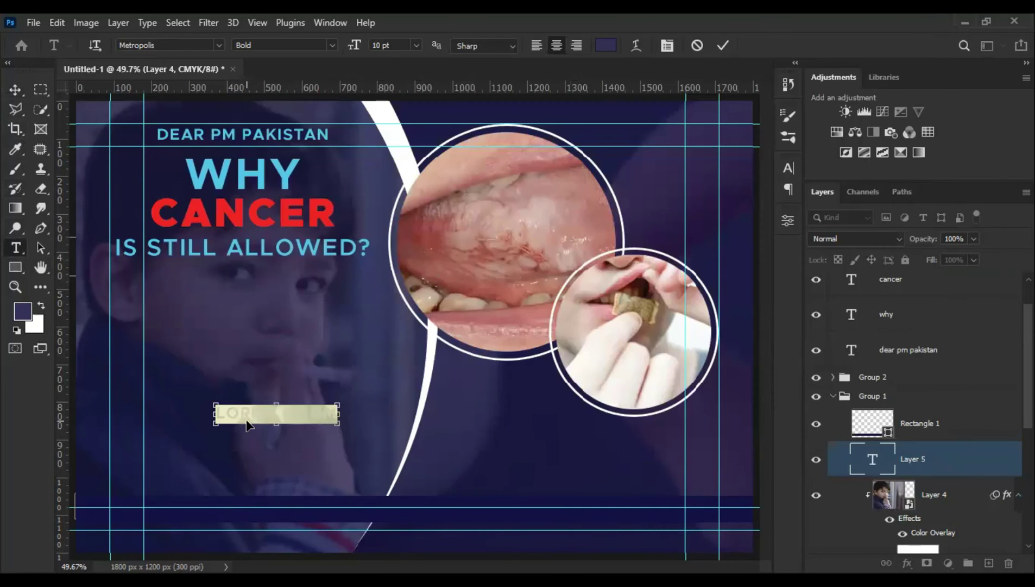
{"action": "key", "text": "ctrl+v"}
{"action": "key", "text": "ctrl+Return"}
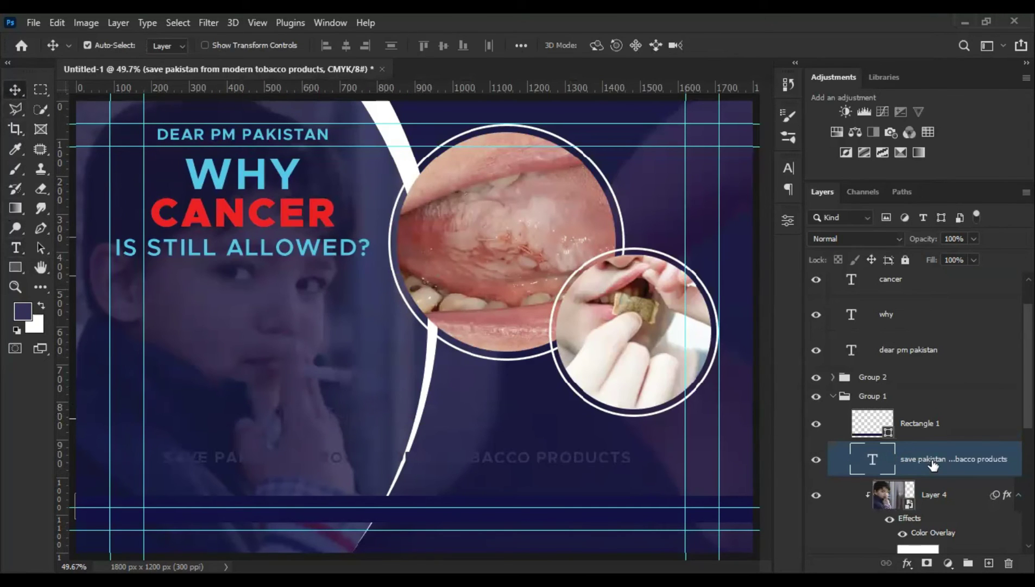
Move the tagline layer to the top of the stack and colour it cyan.
{"action": "left_click_drag", "start_coordinate": [933, 467], "coordinate": [917, 269]}
{"action": "double_click", "coordinate": [547, 468]}
{"action": "left_click", "coordinate": [605, 45]}
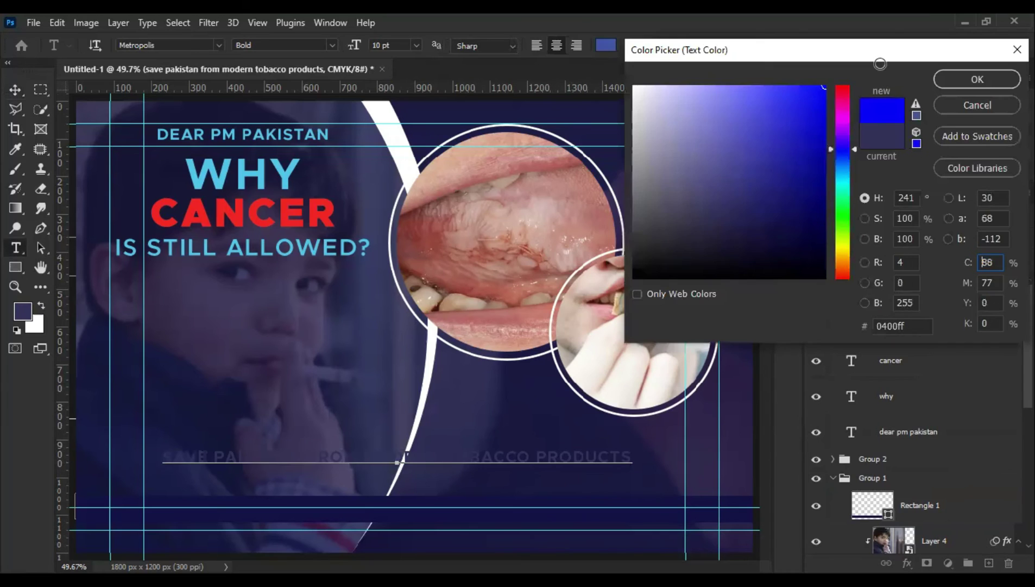
{"action": "left_click_drag", "start_coordinate": [843, 150], "coordinate": [843, 173]}
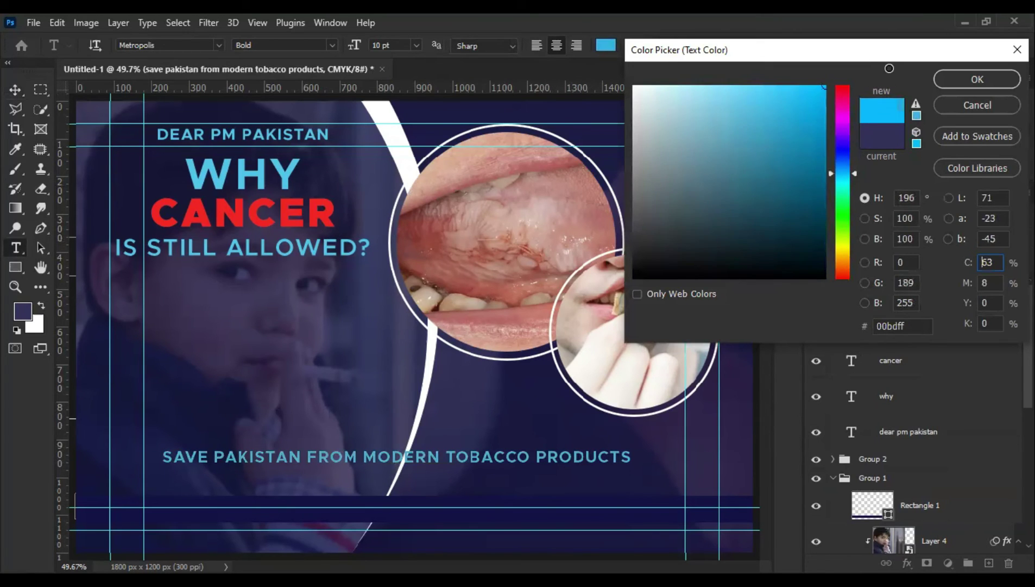
{"action": "left_click", "coordinate": [959, 83]}
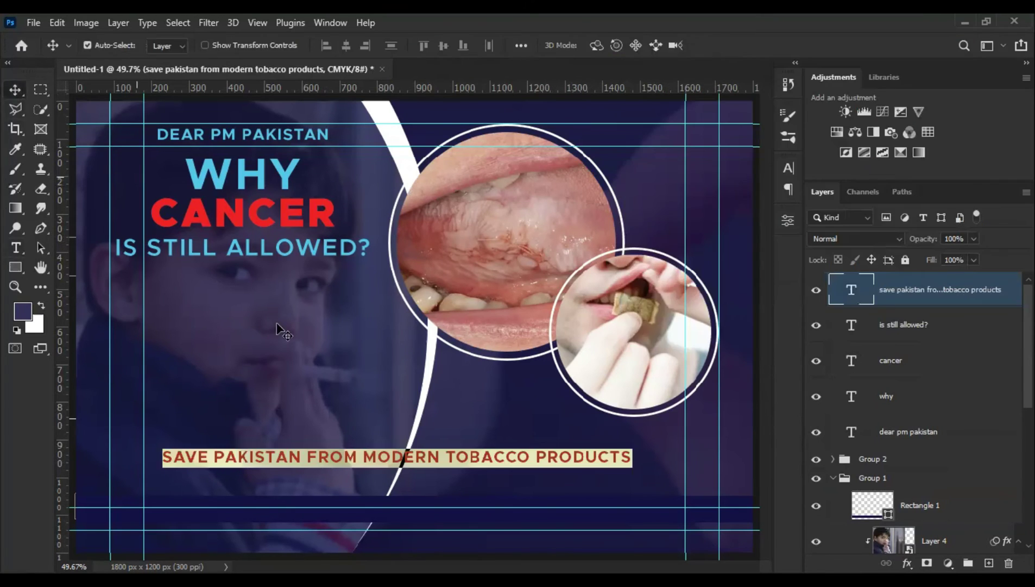
{"action": "key", "text": "ctrl+Return"}
Move the tagline into the dark bottom bar and centre it on the bar.
{"action": "left_click_drag", "start_coordinate": [445, 480], "coordinate": [444, 505]}
{"action": "left_click", "coordinate": [920, 505], "text": "ctrl"}
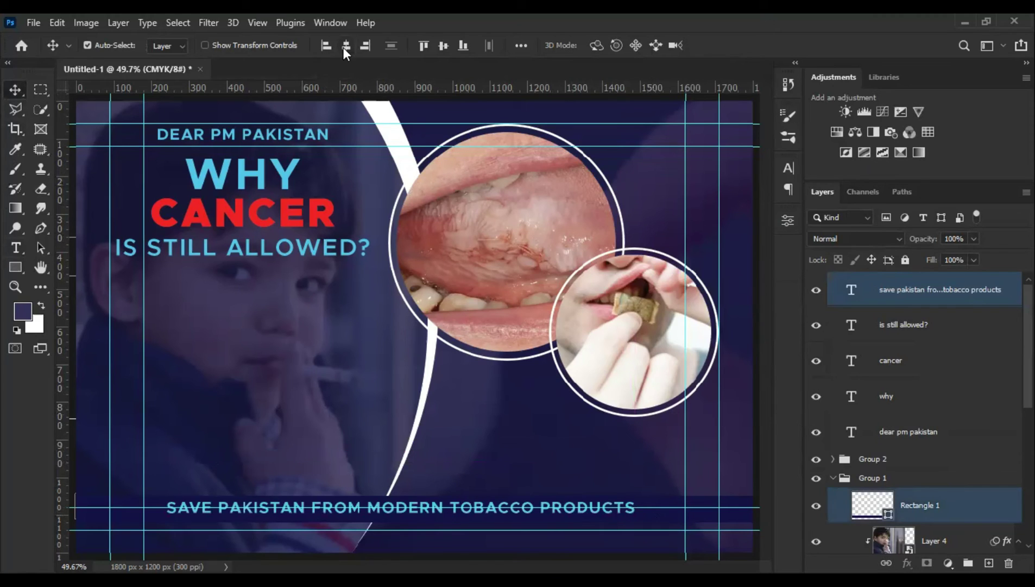
{"action": "left_click", "coordinate": [346, 48]}
Widen the tagline's letter spacing to 200 tracking.
{"action": "left_click", "coordinate": [443, 48]}
{"action": "double_click", "coordinate": [852, 289]}
{"action": "left_click", "coordinate": [788, 220]}
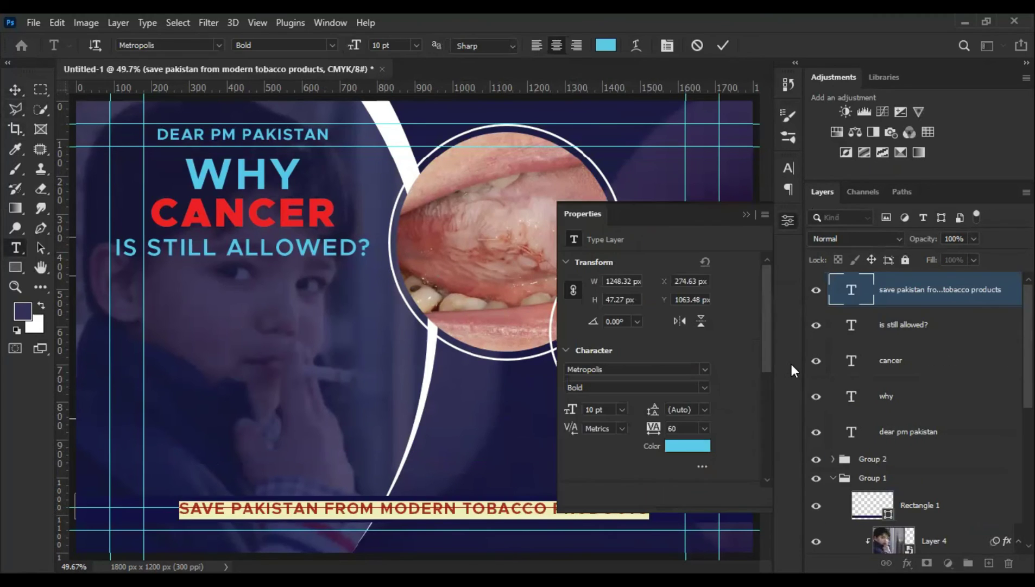
{"action": "left_click", "coordinate": [673, 429]}
{"action": "key", "text": "shift+Up"}
{"action": "key", "text": "shift+Up"}
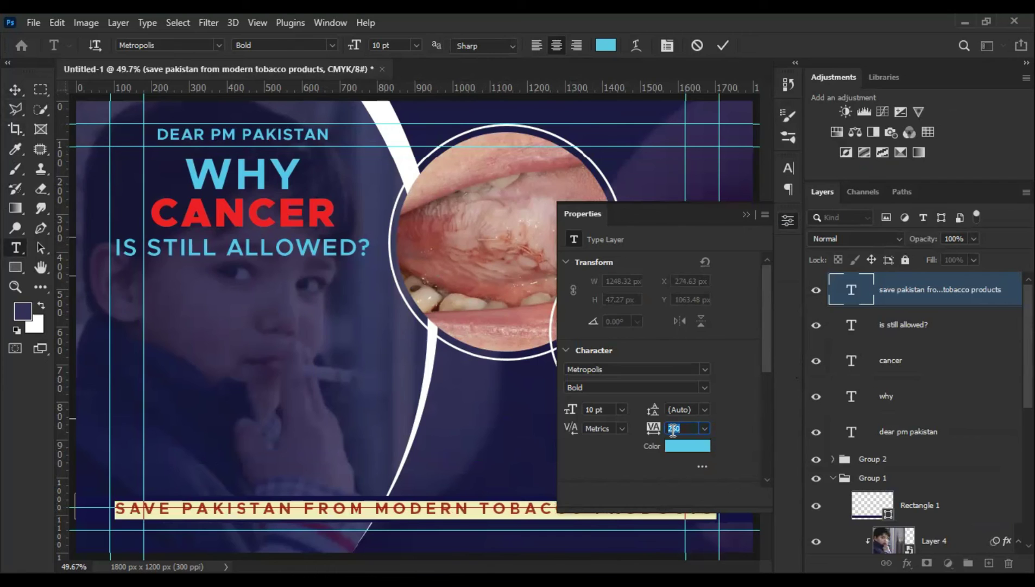
{"action": "left_click", "coordinate": [747, 215]}
{"action": "left_click", "coordinate": [277, 467], "text": "ctrl"}
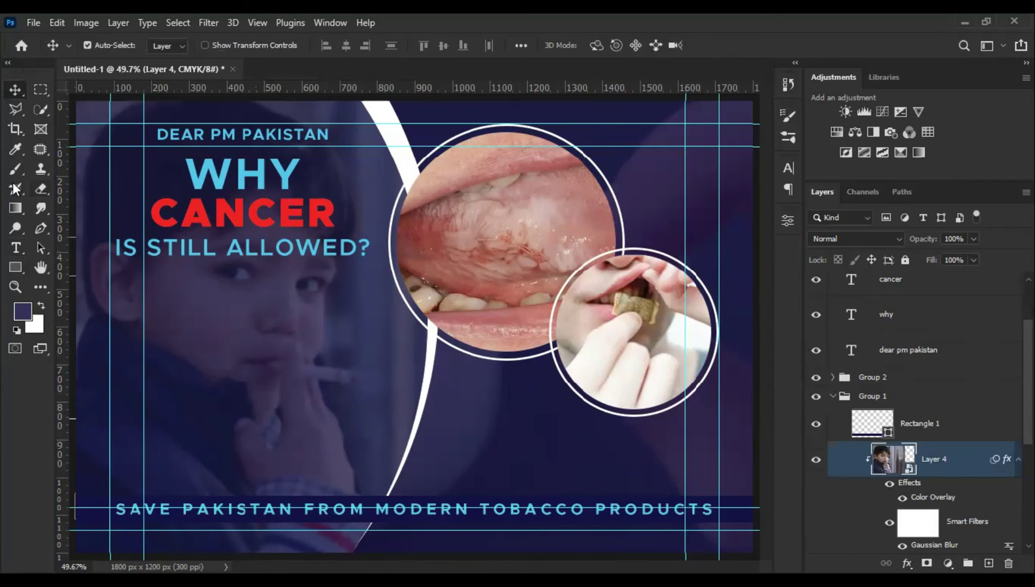
Add a placeholder text layer below the headline with letter spacing -20.
{"action": "left_click", "coordinate": [16, 248]}
{"action": "left_click", "coordinate": [103, 294]}
{"action": "left_click", "coordinate": [788, 220]}
{"action": "scroll", "coordinate": [674, 380], "scroll_direction": "down", "scroll_amount": 1}
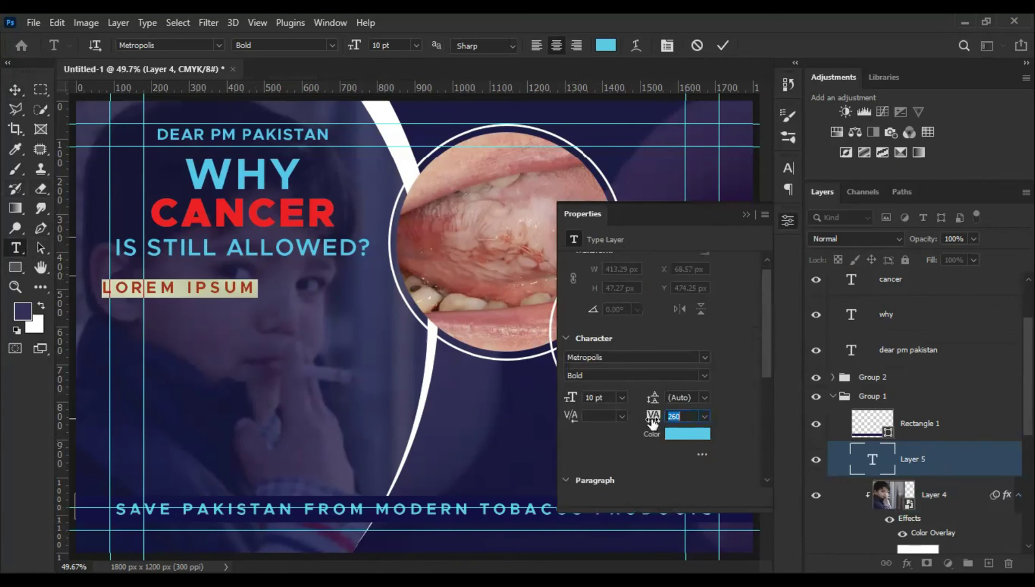
{"action": "left_click", "coordinate": [682, 404]}
{"action": "type", "text": "-20"}
{"action": "key", "text": "Return"}
{"action": "scroll", "coordinate": [695, 405], "scroll_direction": "down", "scroll_amount": 2}
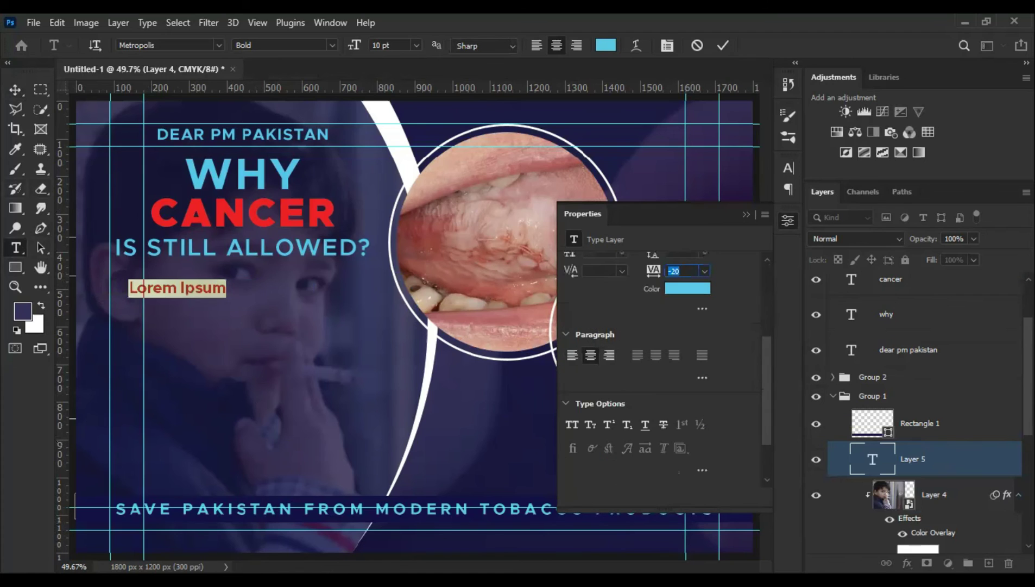
{"action": "left_click", "coordinate": [747, 215]}
Replace the placeholder with the Nicotine Pouches paragraph copied from the notes.
{"action": "key", "text": "alt+Tab"}
{"action": "left_click_drag", "start_coordinate": [331, 353], "coordinate": [161, 199]}
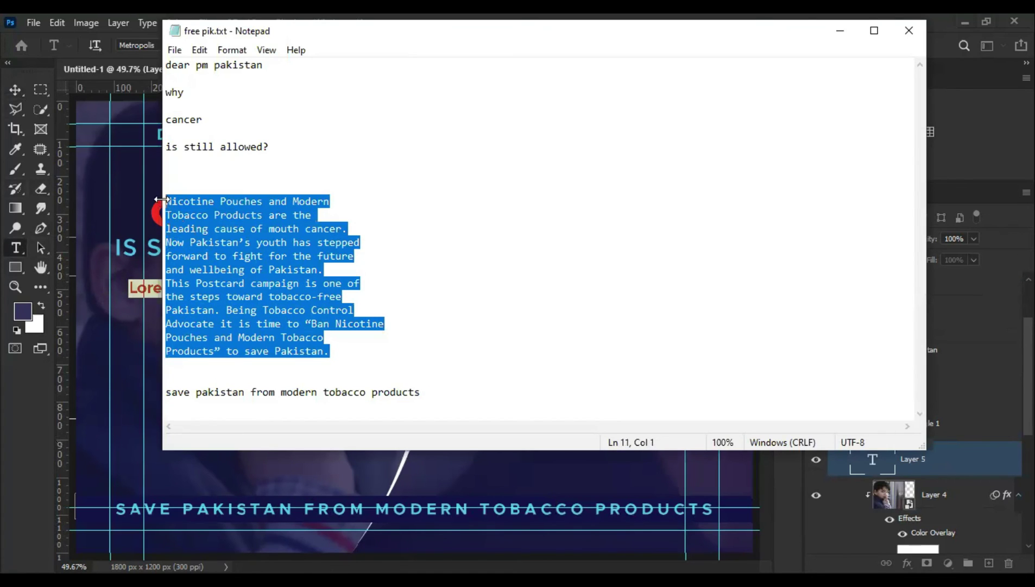
{"action": "key", "text": "ctrl+c"}
{"action": "key", "text": "alt+Tab"}
{"action": "key", "text": "ctrl+v"}
{"action": "key", "text": "ctrl+shift+c"}
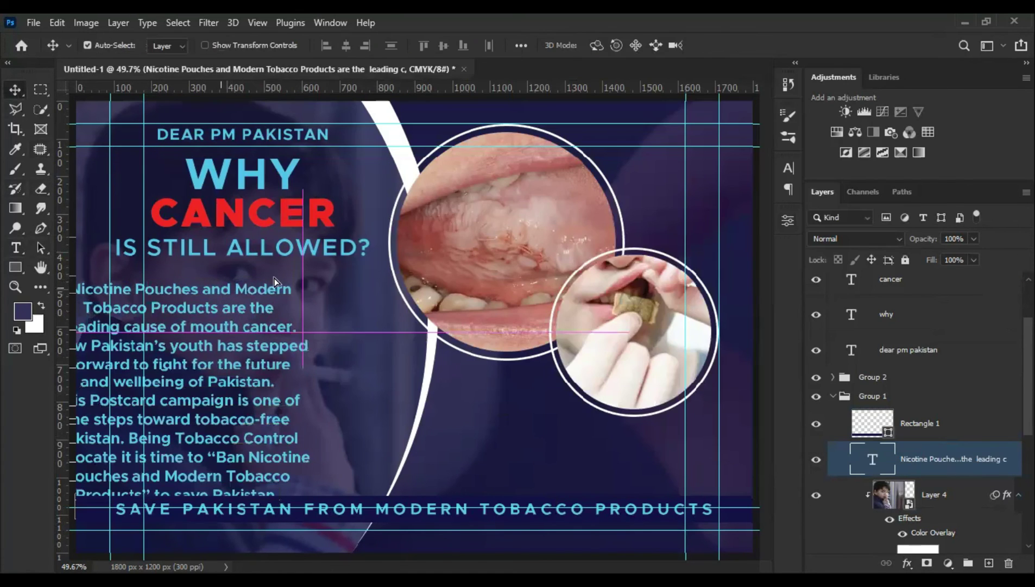
{"action": "key", "text": "ctrl+a"}
Left-align the paragraph and colour it white.
{"action": "left_click", "coordinate": [537, 46]}
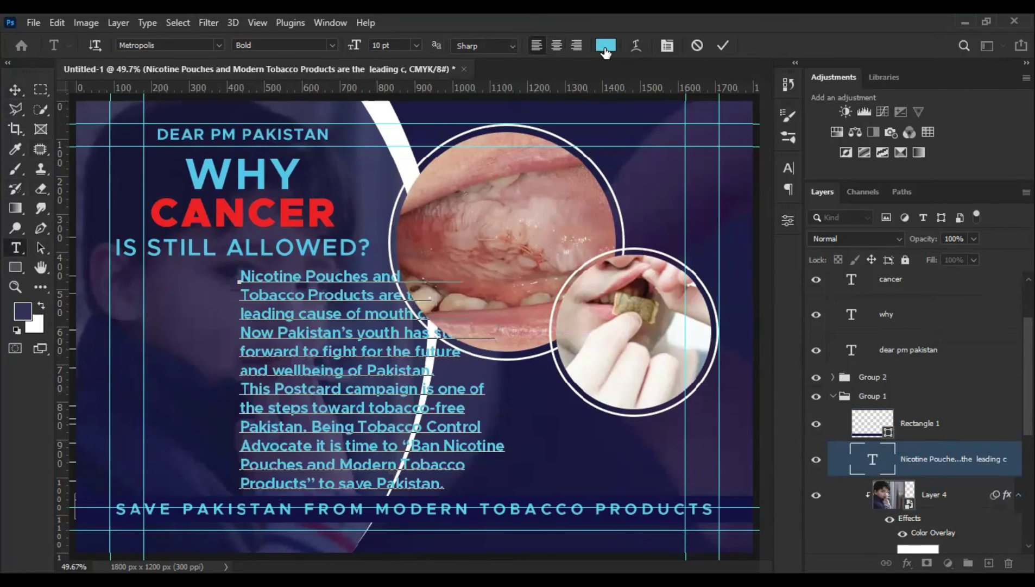
{"action": "left_click", "coordinate": [606, 45]}
{"action": "left_click", "coordinate": [638, 83]}
{"action": "left_click", "coordinate": [975, 79]}
{"action": "left_click", "coordinate": [19, 92]}
Nudge the paragraph left under the headline and set its weight to Medium.
{"action": "left_click_drag", "start_coordinate": [309, 341], "coordinate": [307, 340]}
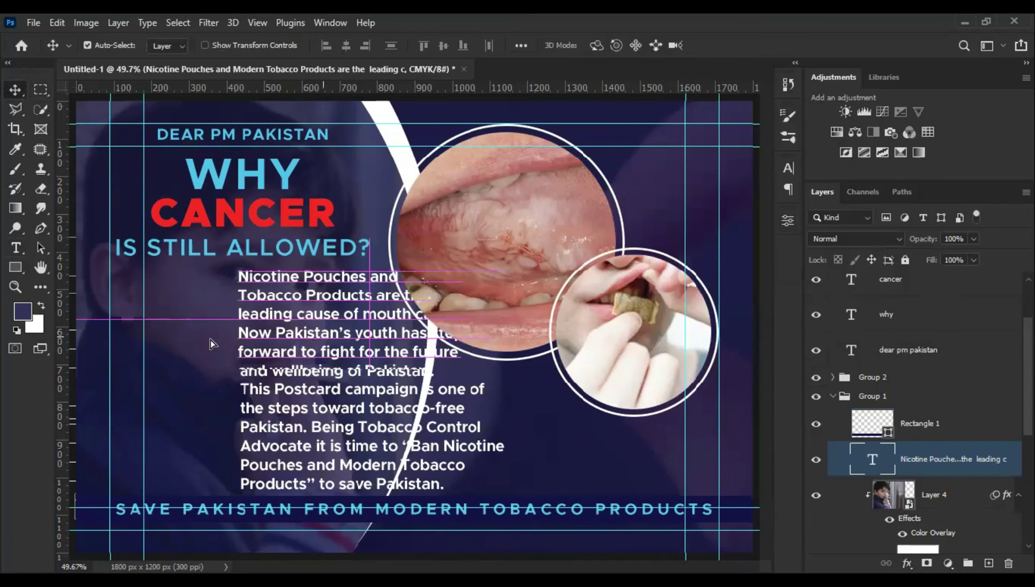
{"action": "left_click_drag", "start_coordinate": [205, 341], "coordinate": [189, 340]}
{"action": "double_click", "coordinate": [188, 341]}
{"action": "left_click", "coordinate": [282, 45]}
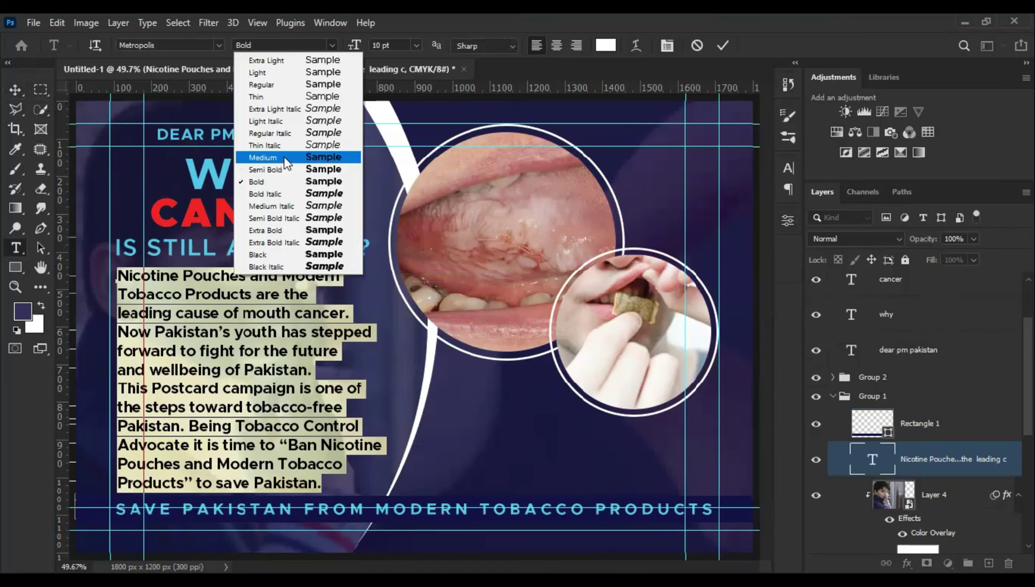
{"action": "left_click", "coordinate": [277, 161]}
Set the paragraph's tracking to 0 and leading to 11 pt.
{"action": "left_click", "coordinate": [788, 220]}
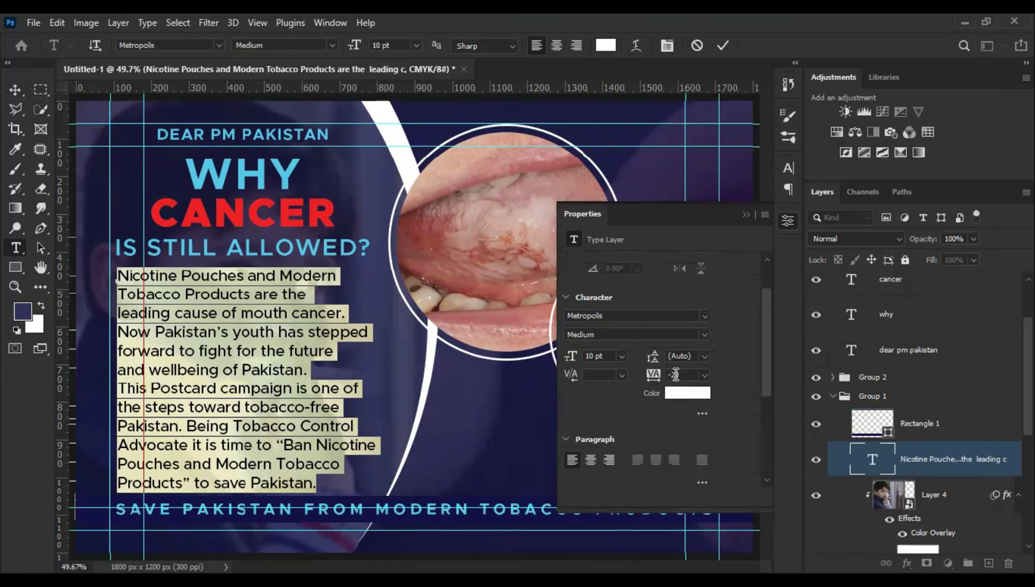
{"action": "double_click", "coordinate": [675, 374]}
{"action": "type", "text": "0"}
{"action": "key", "text": "Return"}
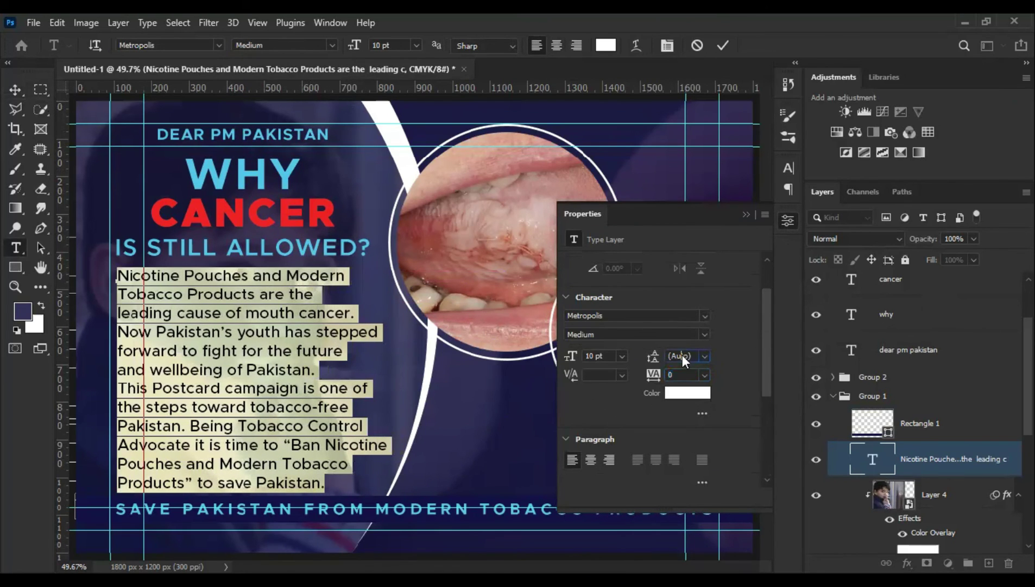
{"action": "double_click", "coordinate": [682, 356]}
{"action": "type", "text": "11"}
{"action": "key", "text": "Return"}
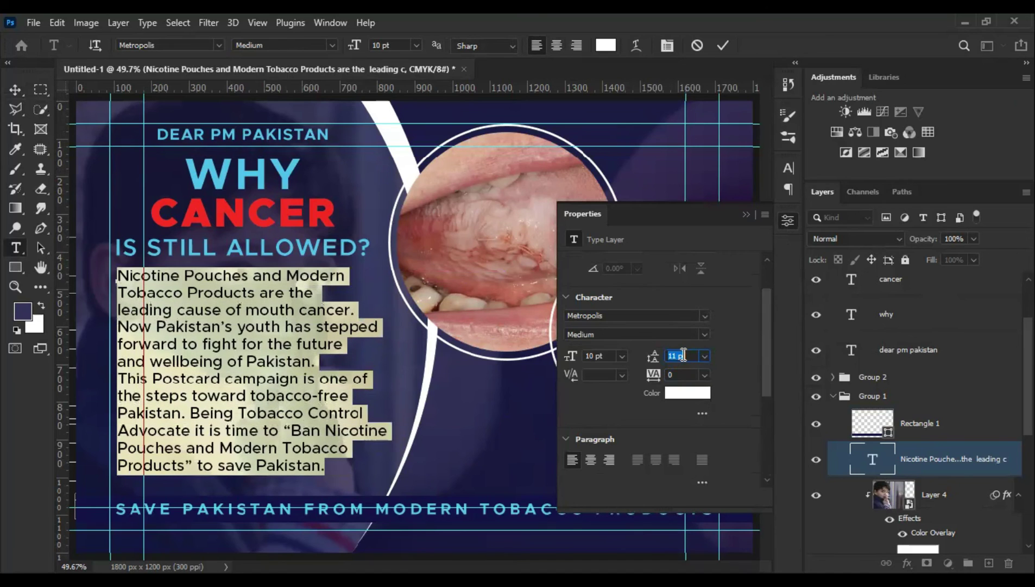
{"action": "double_click", "coordinate": [596, 359]}
{"action": "left_click", "coordinate": [746, 215]}
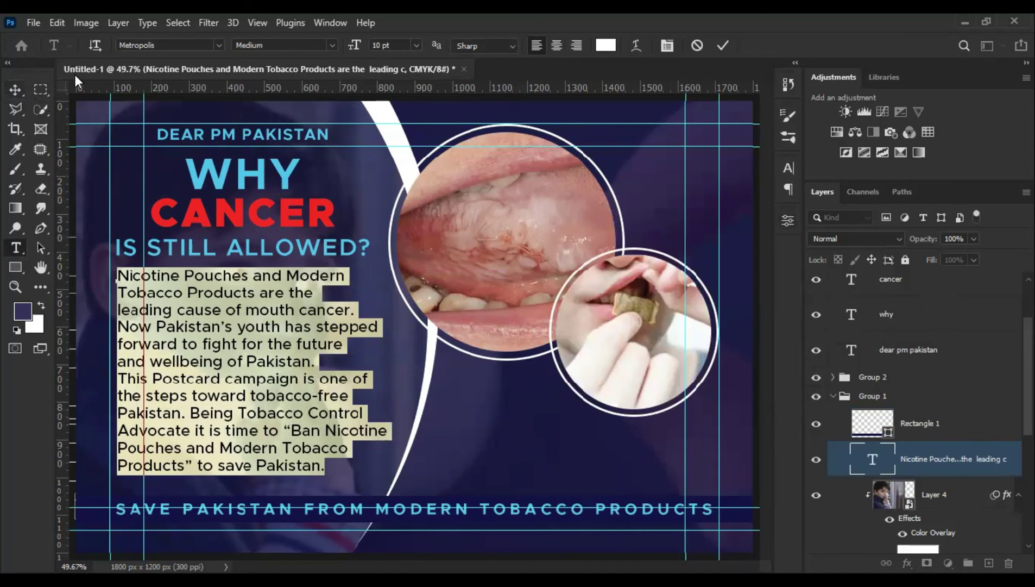
Settle on Semi Bold weight for the paragraph and hide the guides.
{"action": "left_click", "coordinate": [332, 45]}
{"action": "left_click", "coordinate": [313, 181]}
{"action": "left_click", "coordinate": [333, 45]}
{"action": "left_click", "coordinate": [314, 169]}
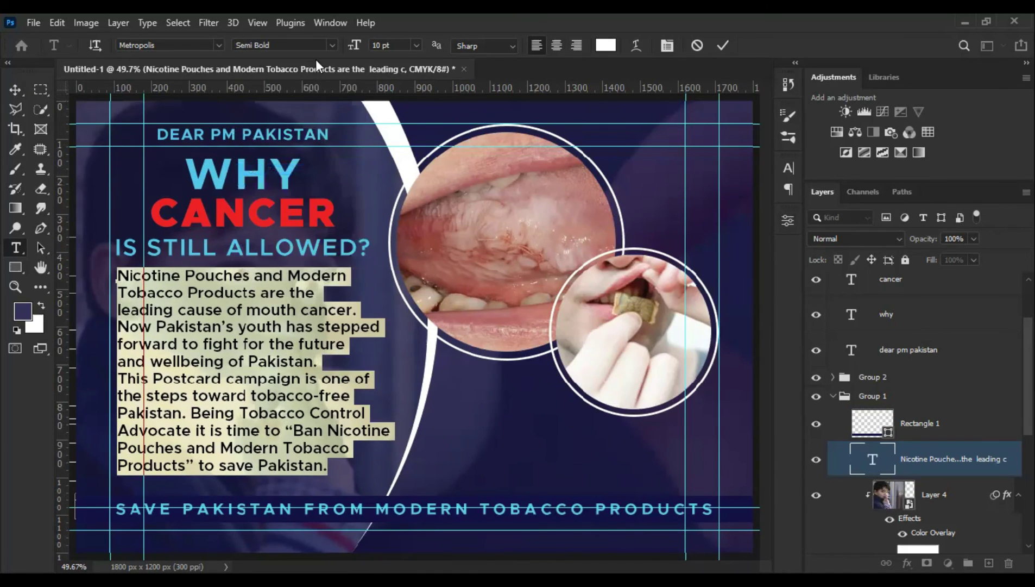
{"action": "left_click", "coordinate": [332, 45]}
{"action": "left_click", "coordinate": [317, 158]}
{"action": "left_click", "coordinate": [332, 45]}
{"action": "left_click", "coordinate": [315, 169]}
{"action": "left_click", "coordinate": [14, 89]}
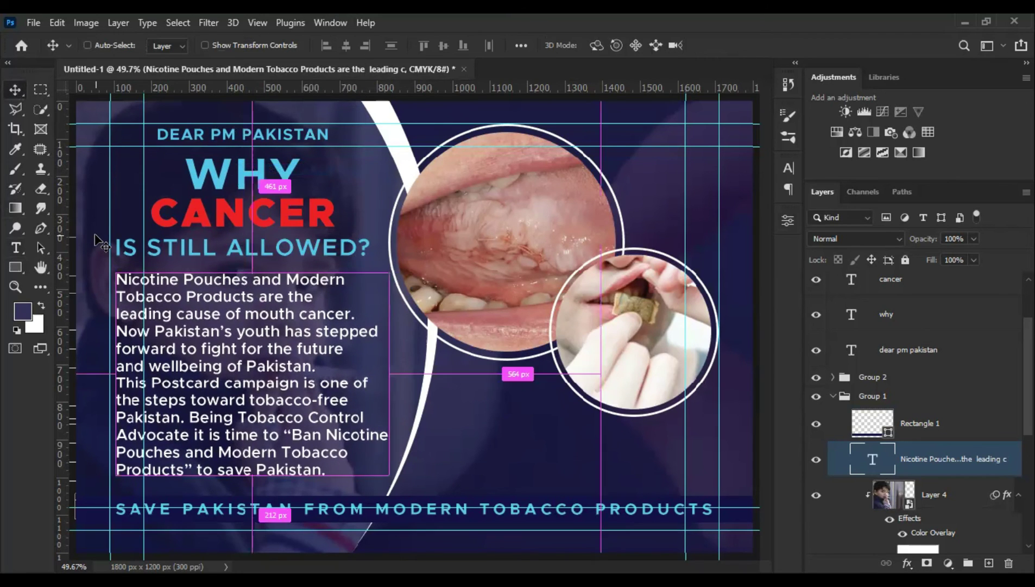
{"action": "key", "text": "ctrl+semicolon"}
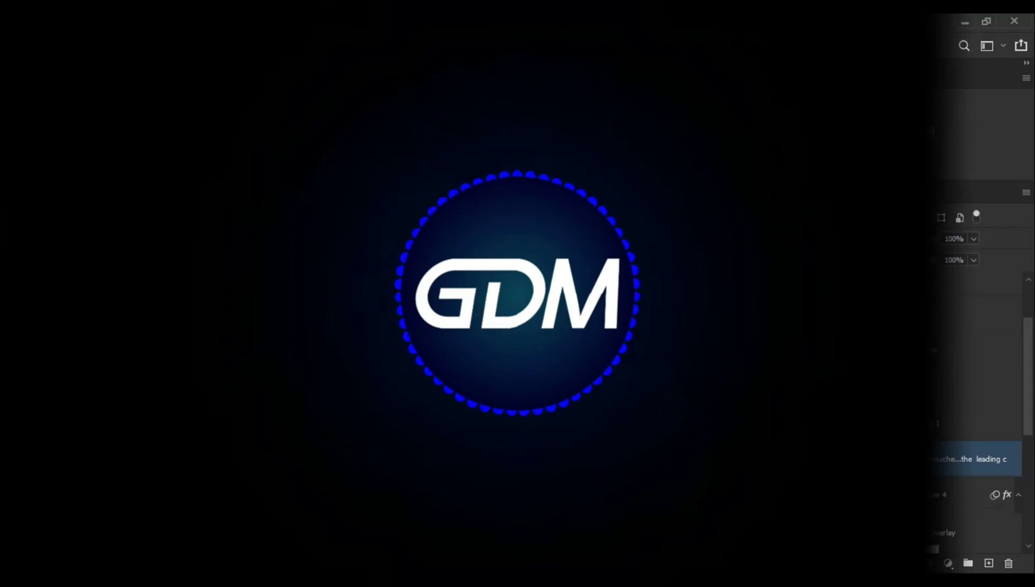